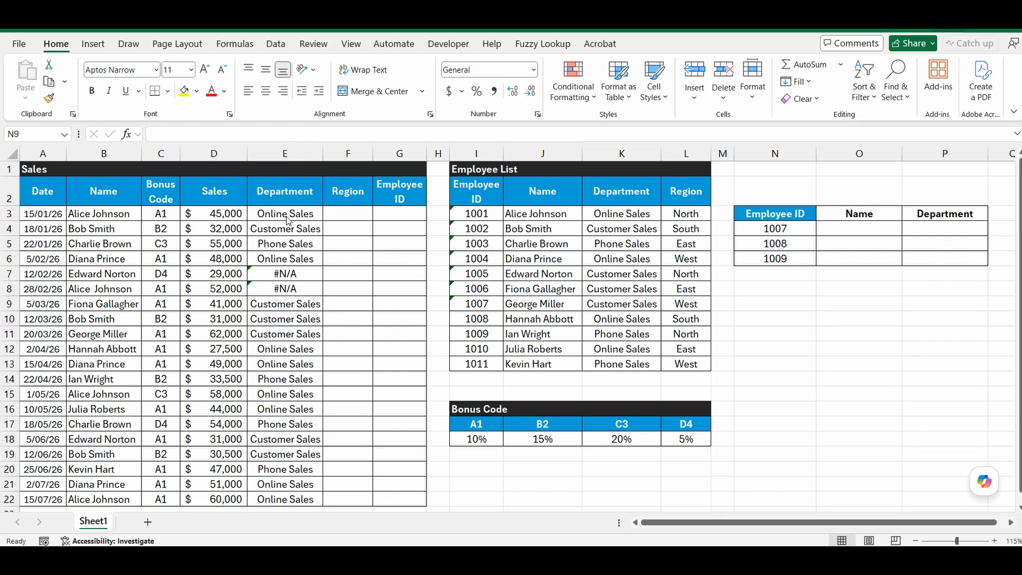
Review the Department VLOOKUP formula in E3 and keep it unchanged.
click(284, 215)
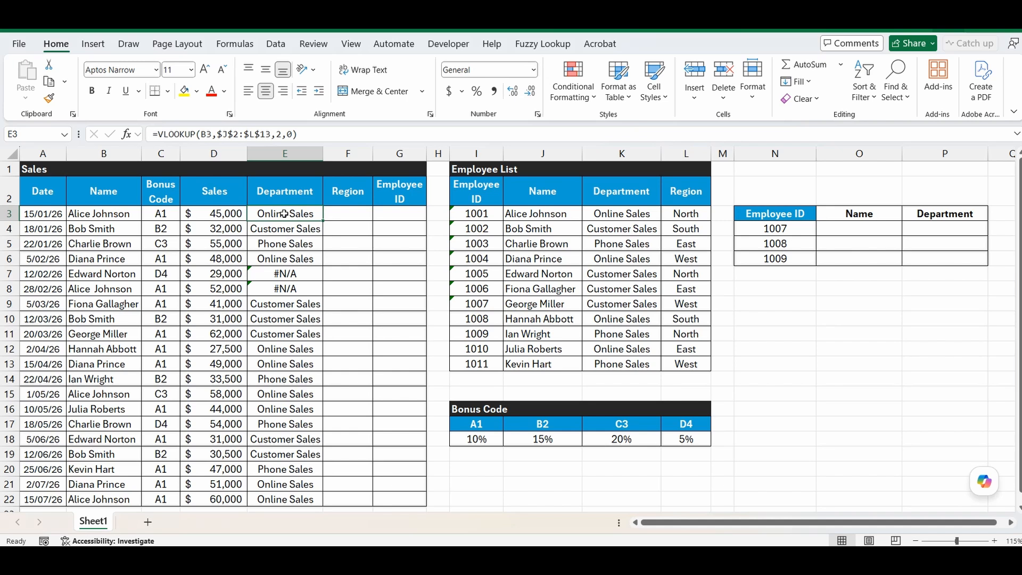
double_click(284, 213)
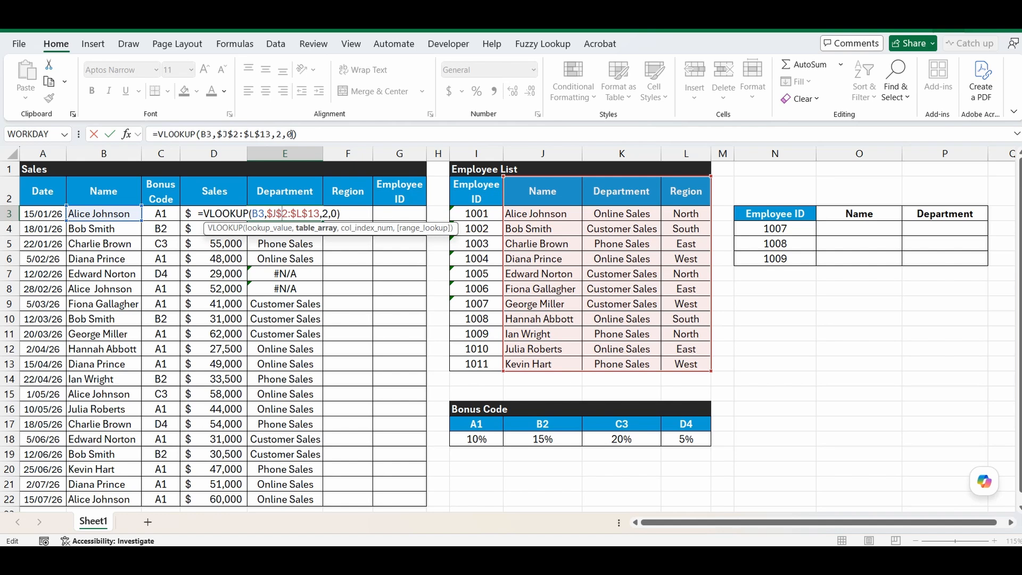
key(Return)
Fill the Department formula down to E22 and widen Region column F to 10.56.
click(301, 216)
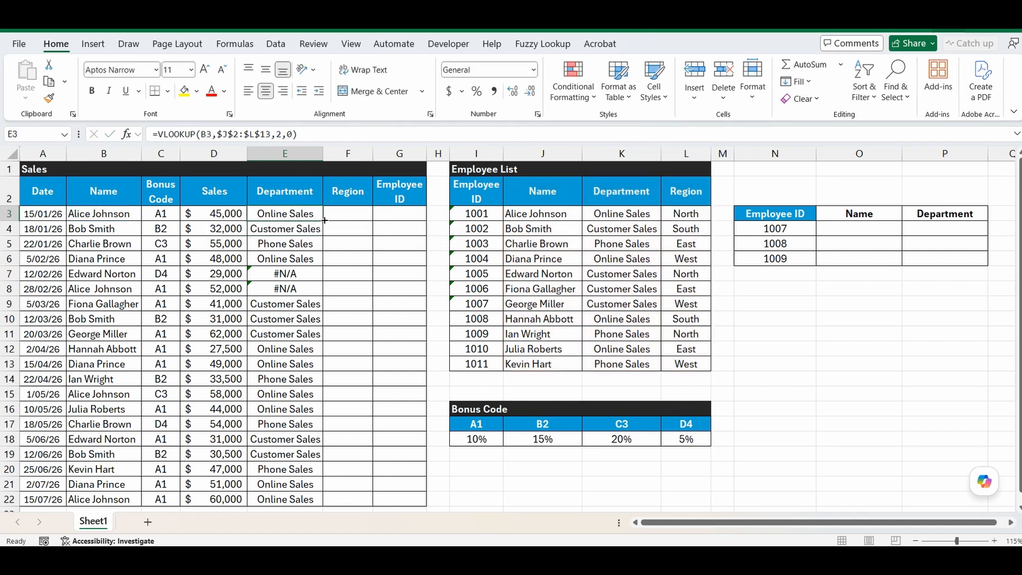
double_click(324, 220)
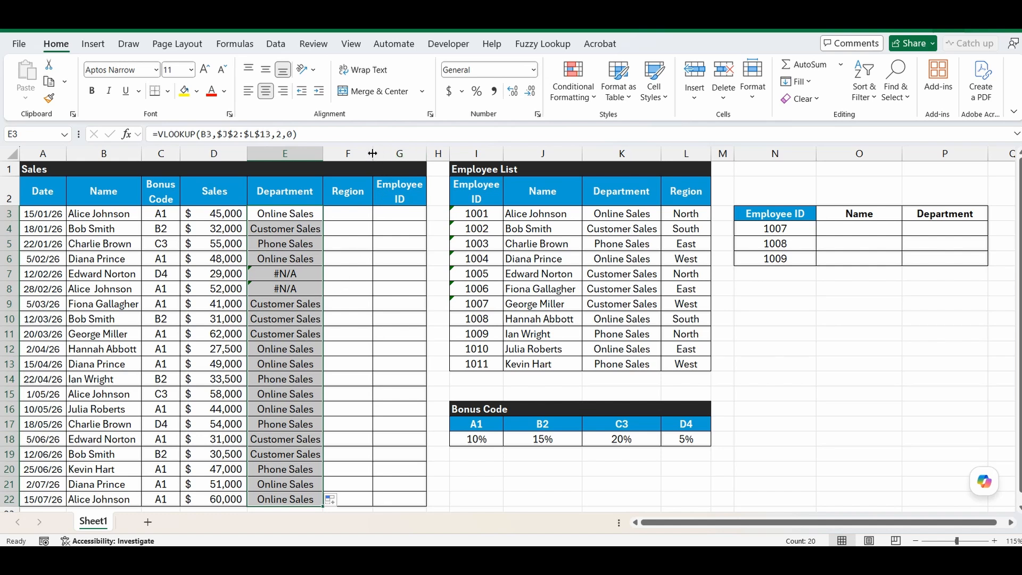
drag(374, 154, 382, 153)
Enter =XLOOKUP(B3,$J$3:$J$13,$L$3:$L$13) in F3 and fill it down to row 22.
click(342, 215)
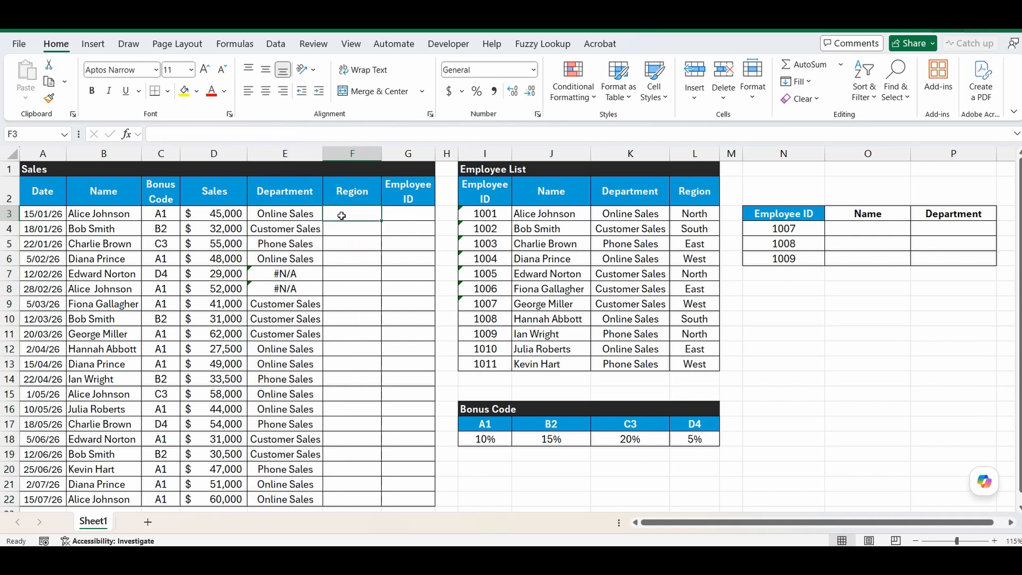
text(=)
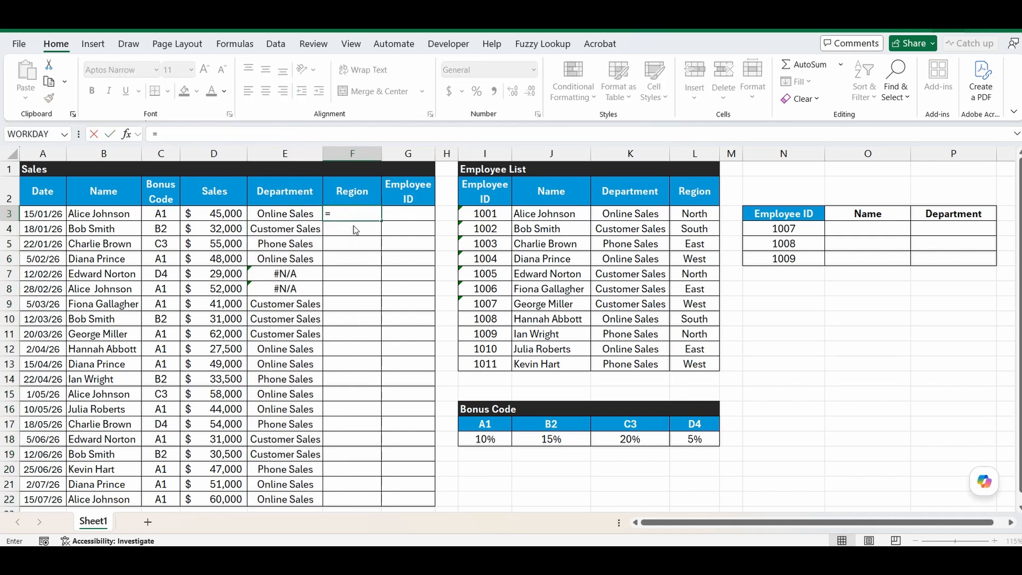
text(xlookup()
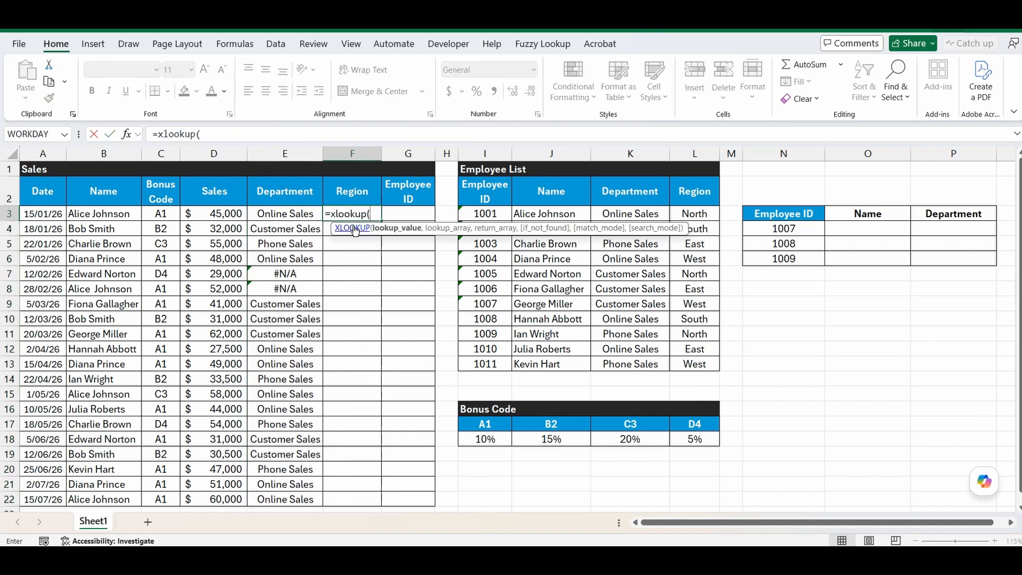
click(85, 217)
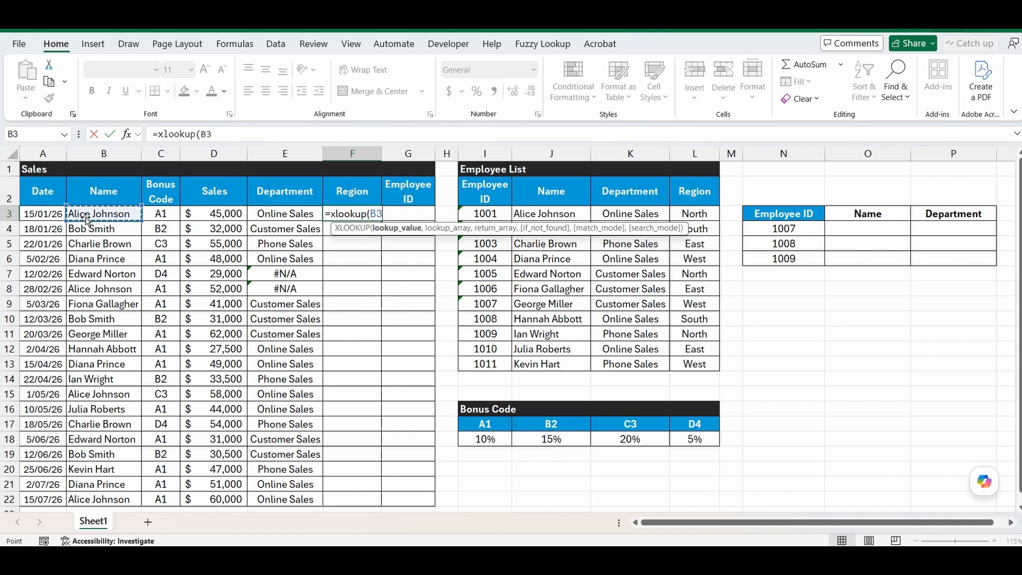
text(,)
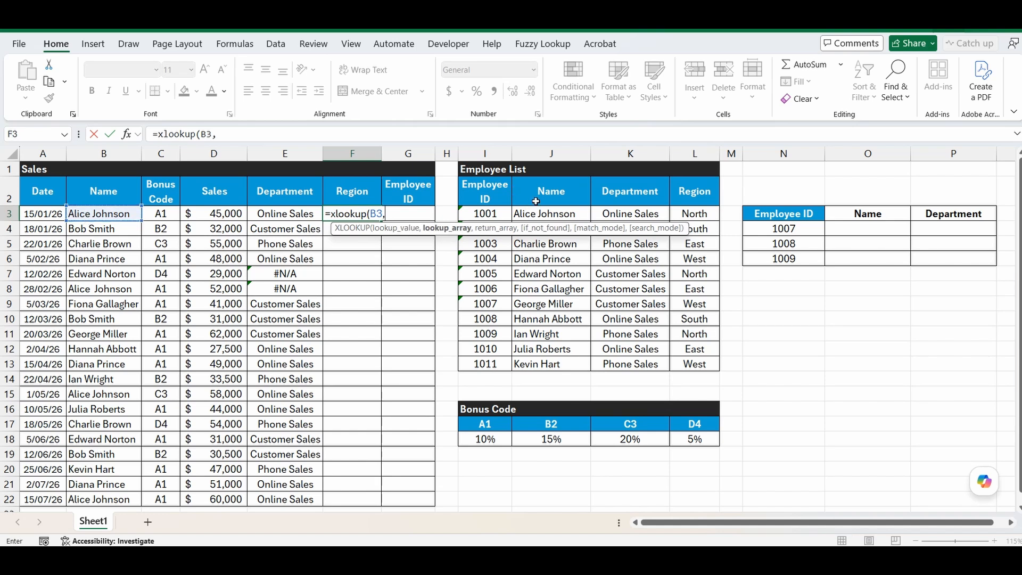
drag(539, 214, 554, 364)
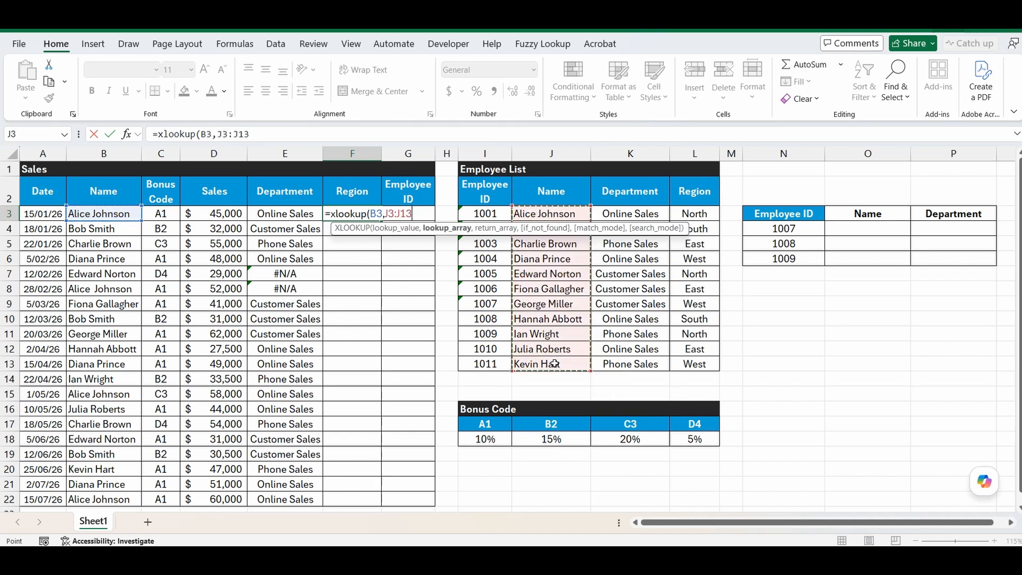
key(F4)
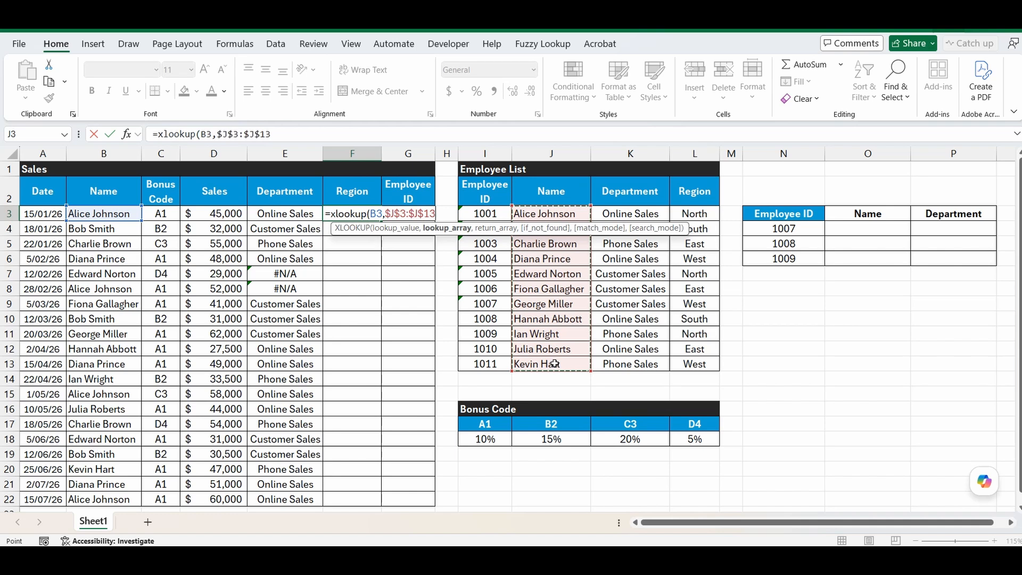
text(,)
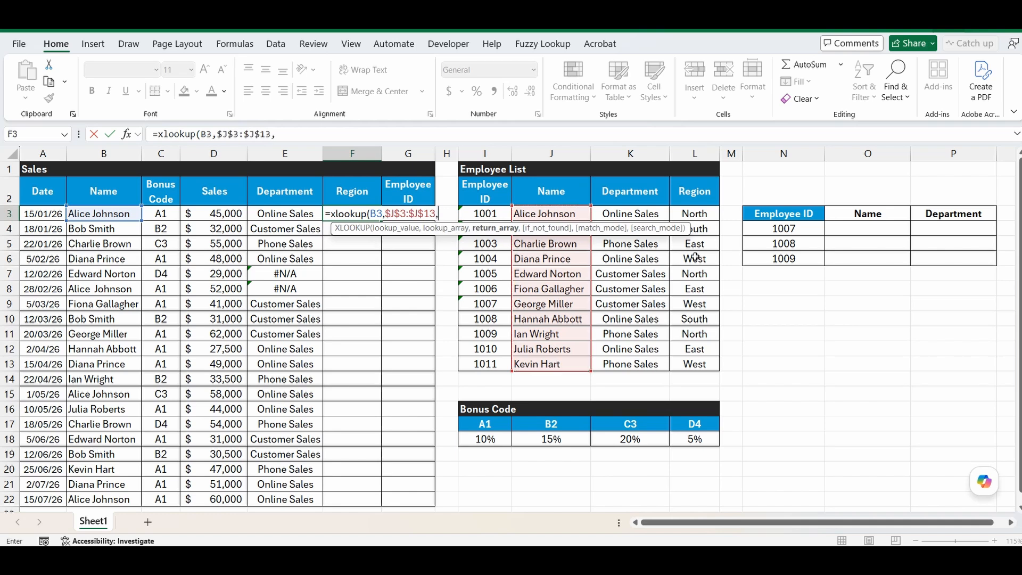
drag(698, 215, 703, 366)
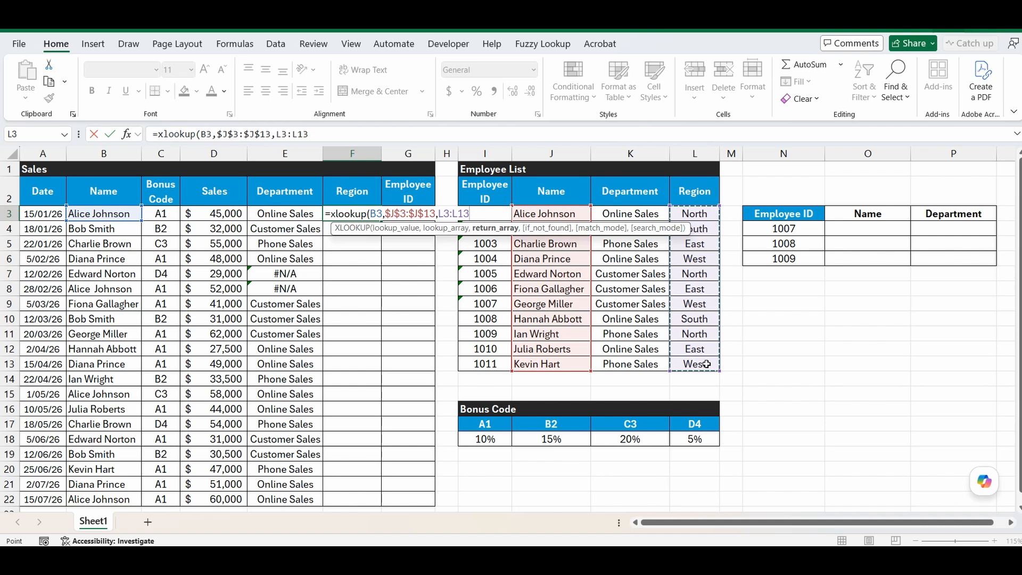
key(F4)
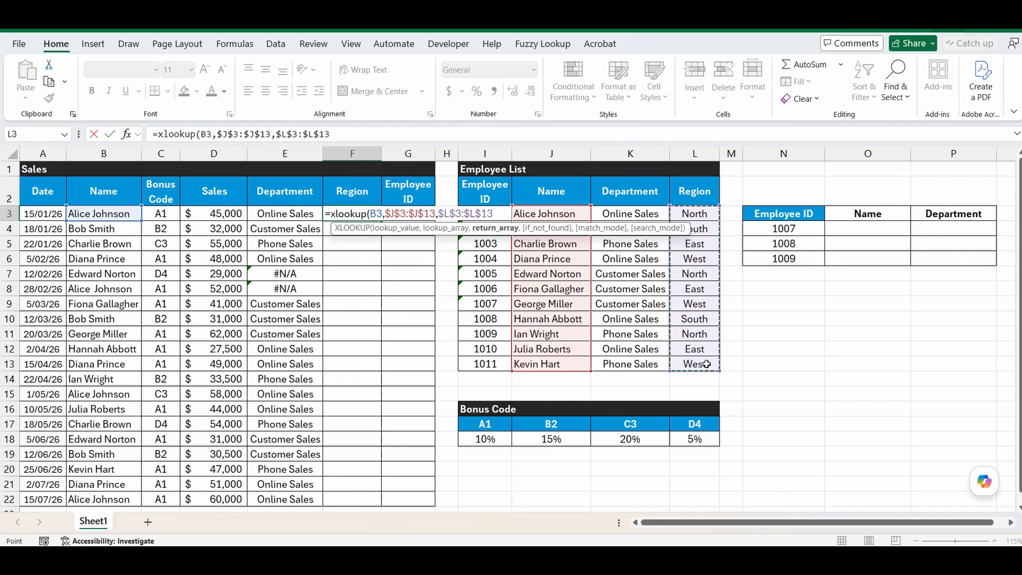
text())
key(Return)
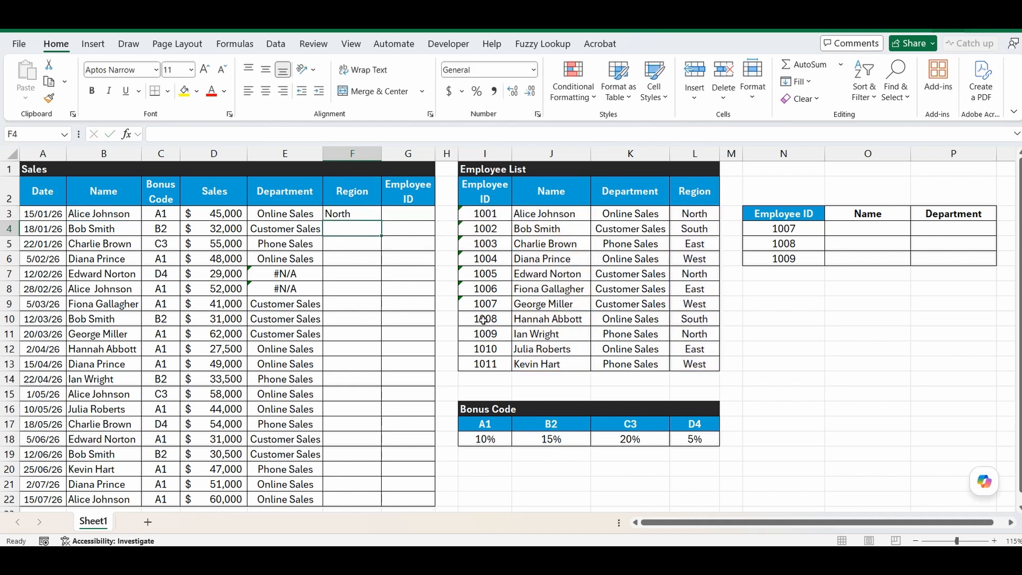
click(370, 216)
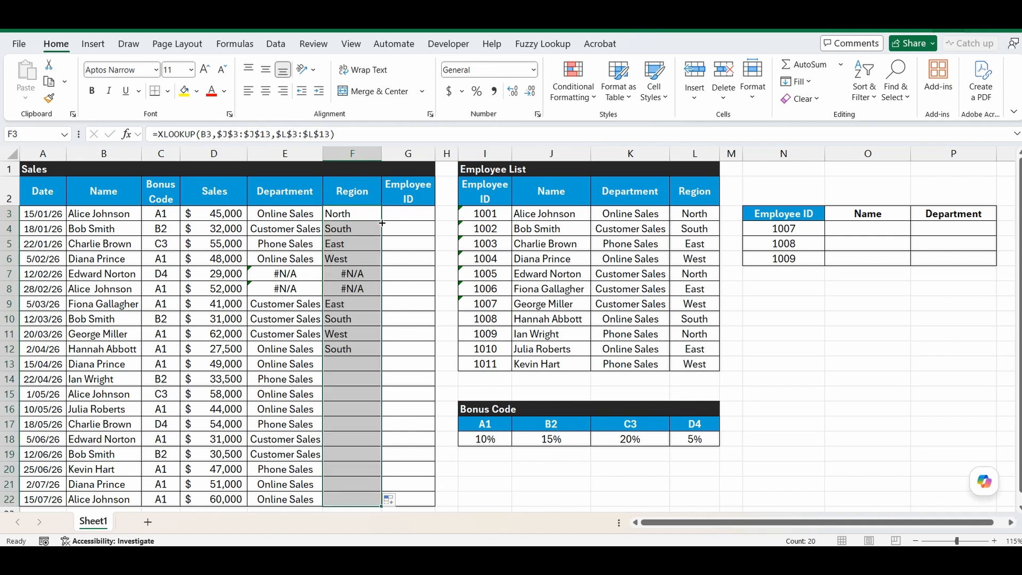
double_click(381, 221)
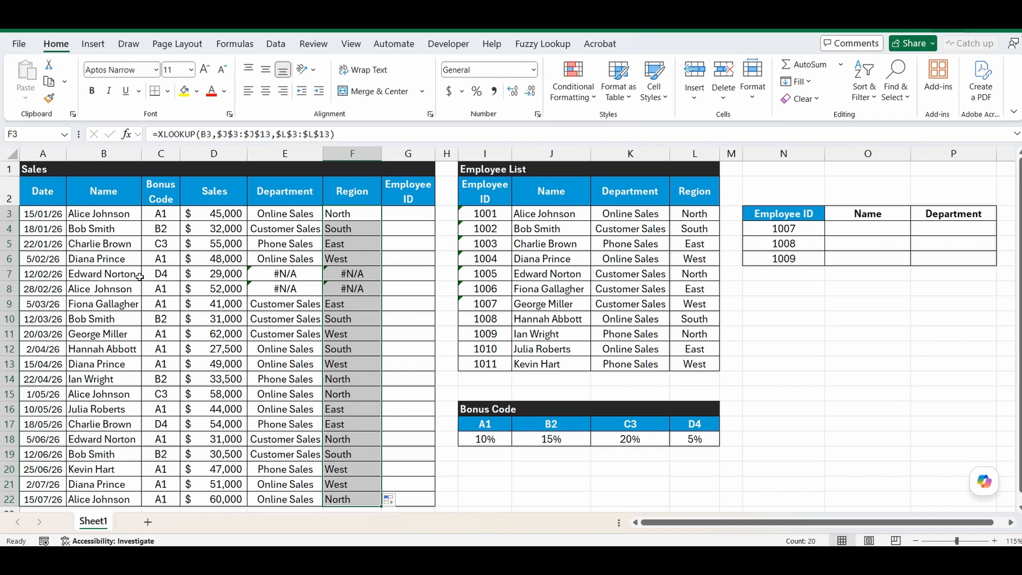
Remove the extra space from Edward Norton's name in B7, then inspect B8 without changing it.
click(122, 274)
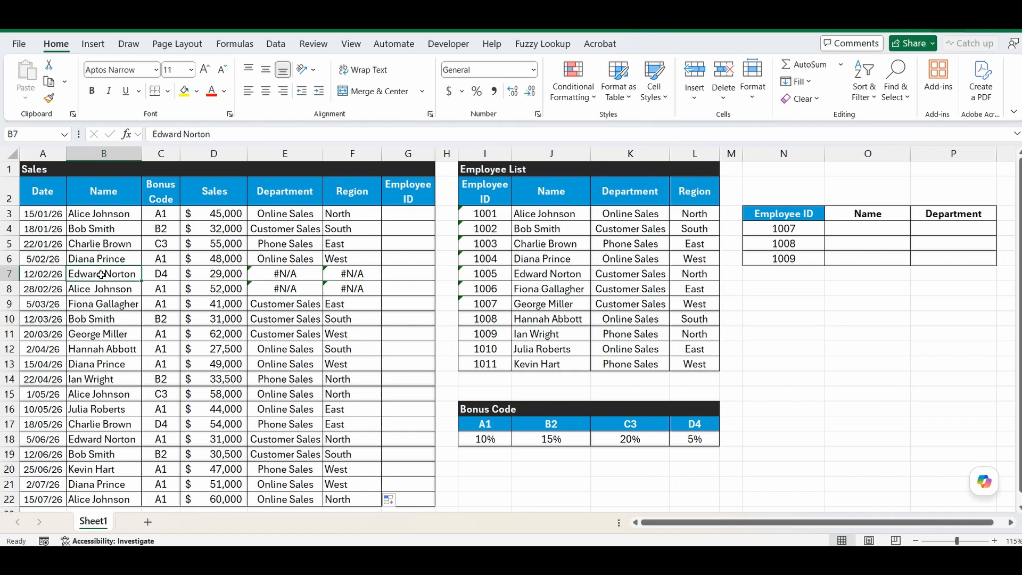
click(246, 134)
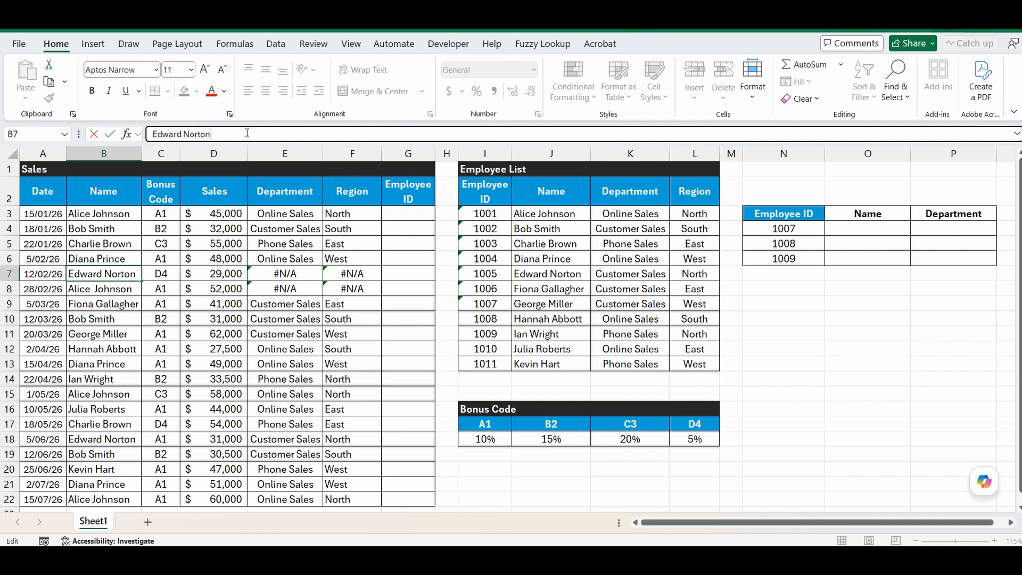
key(Return)
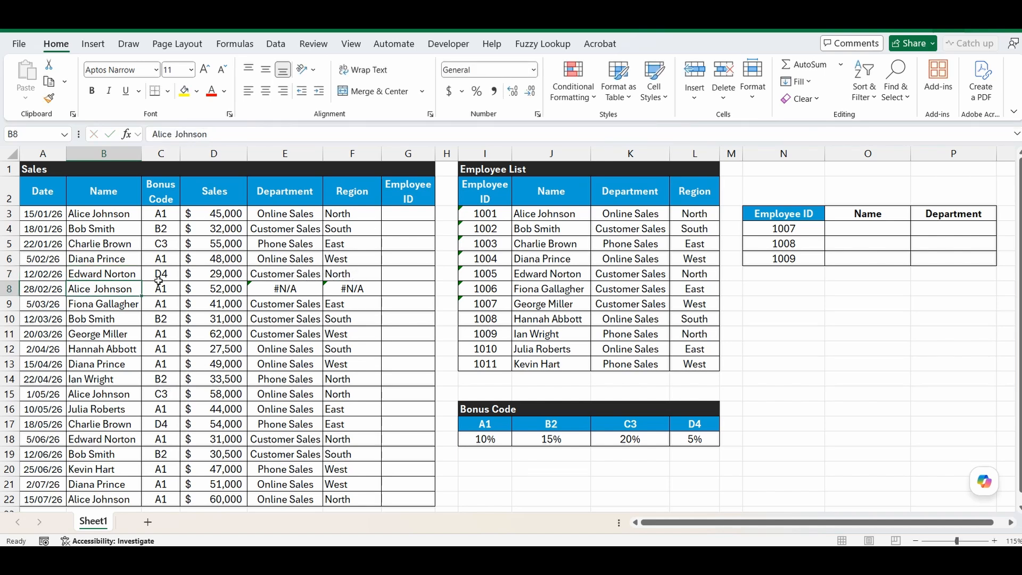
click(244, 134)
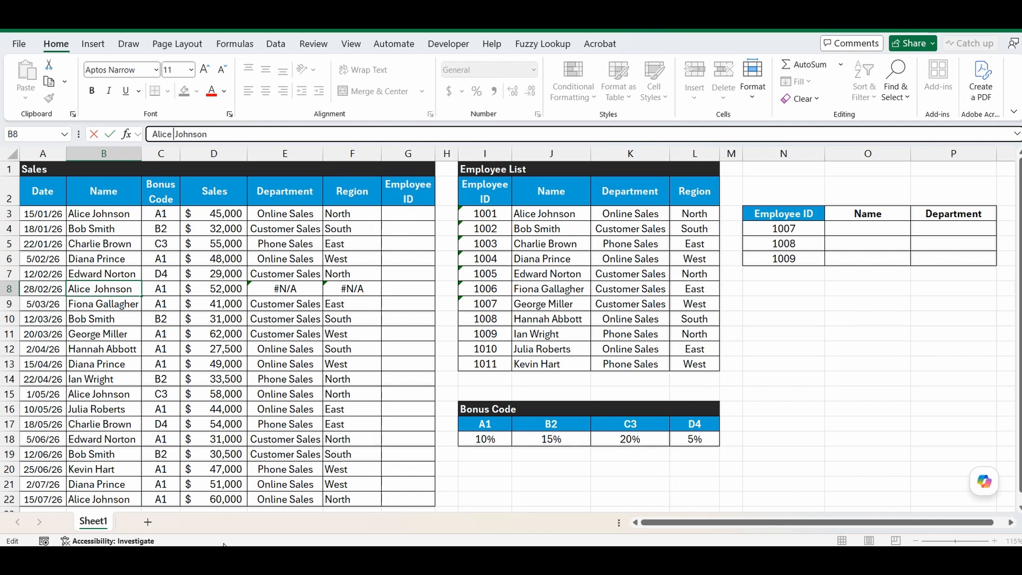
key(Escape)
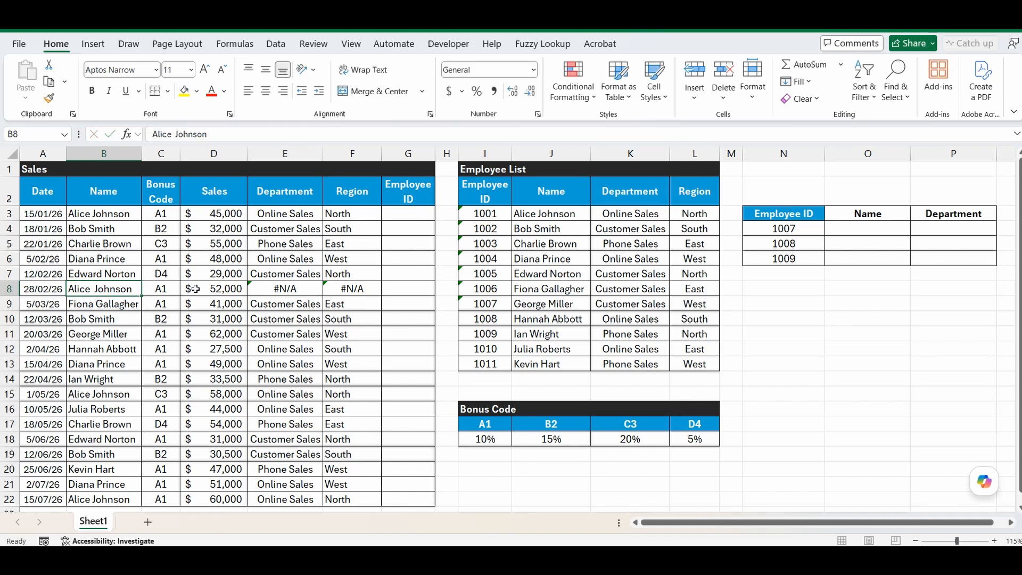
Add a =TRIM(B3) helper formula in G3 and fill it down to G22.
click(405, 215)
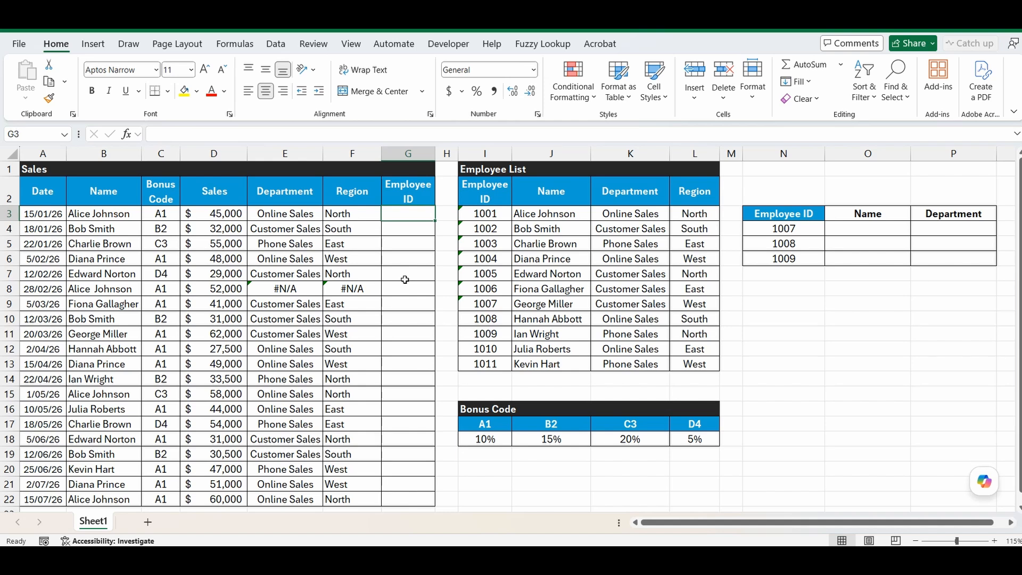
text(=t)
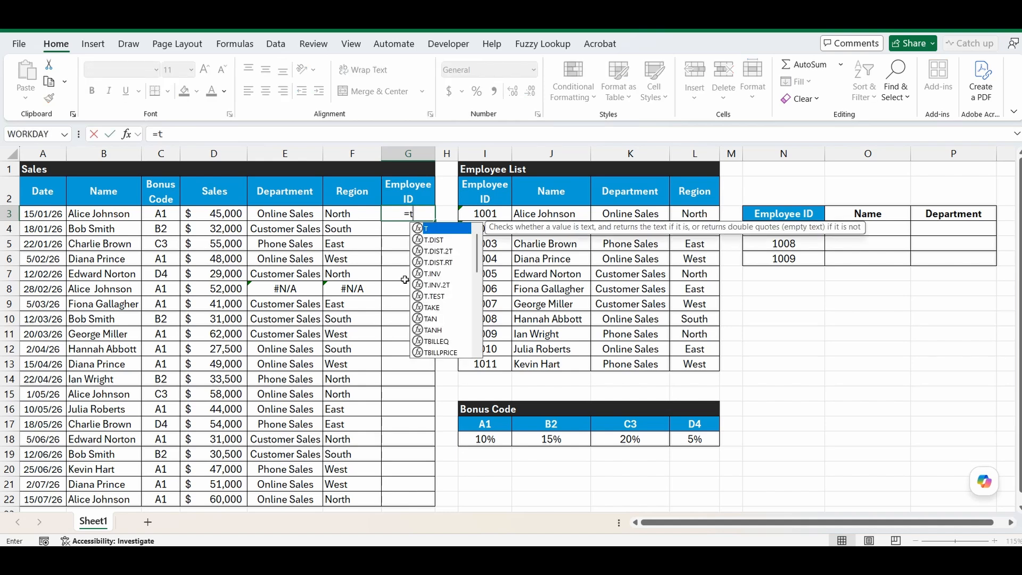
text(rim()
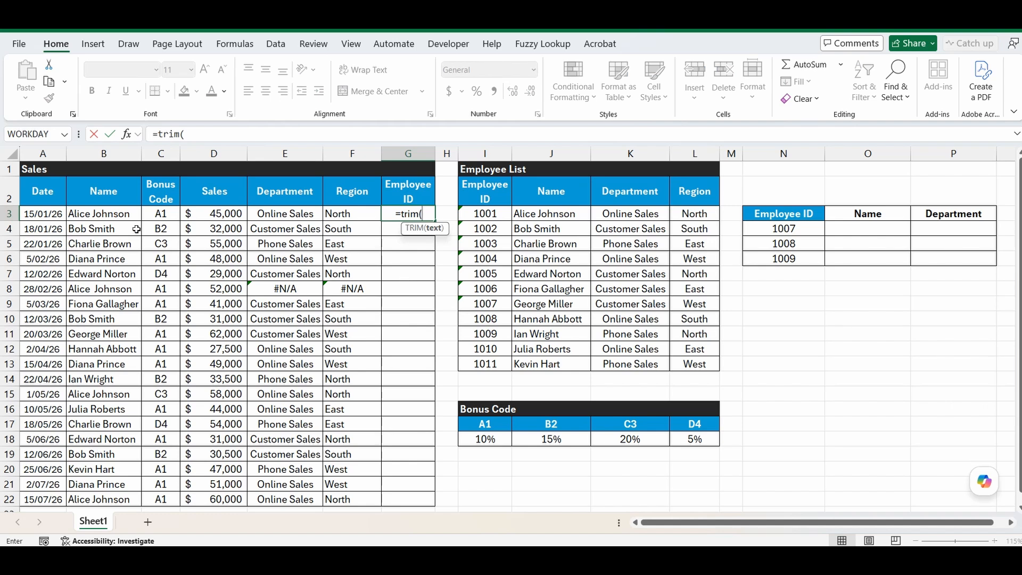
click(109, 215)
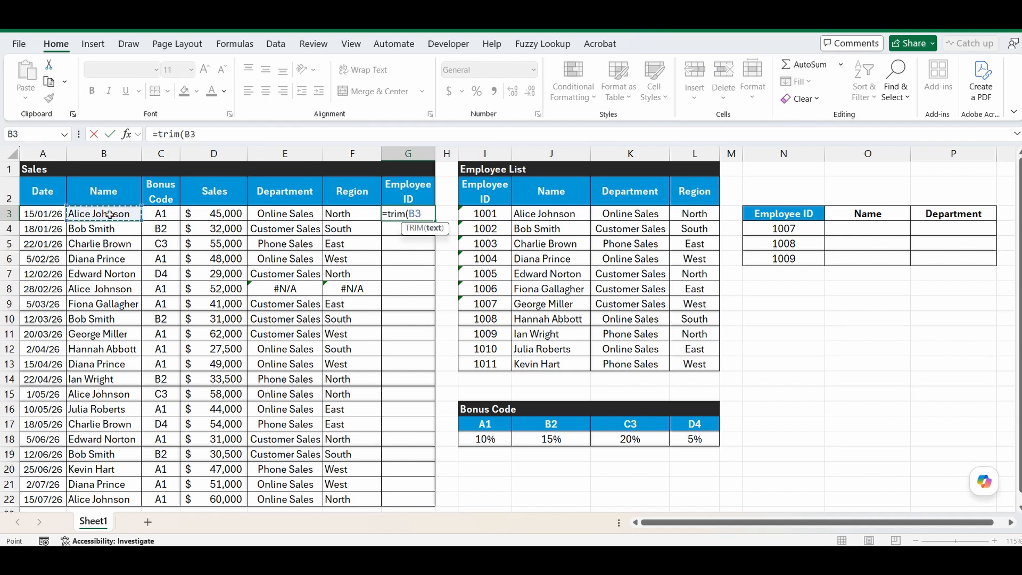
text())
key(Return)
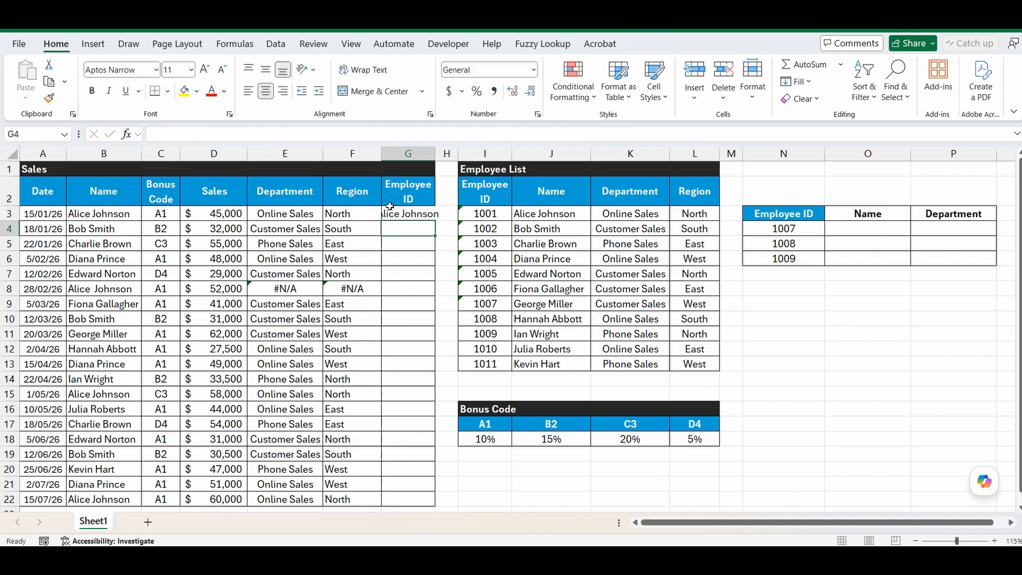
click(416, 214)
double_click(437, 220)
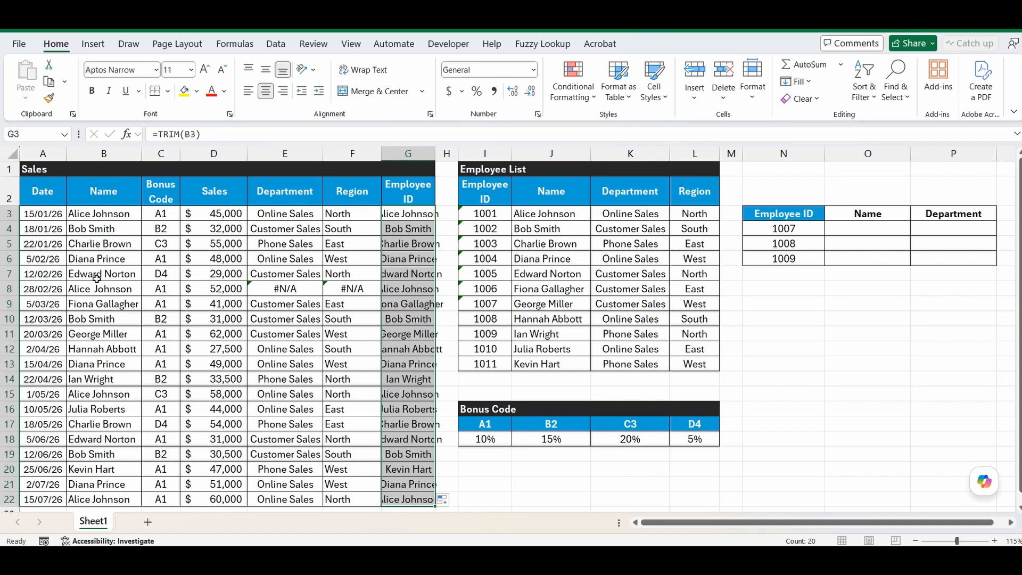
Copy the trimmed names and paste them as values over the Name column from B3.
right_click(409, 215)
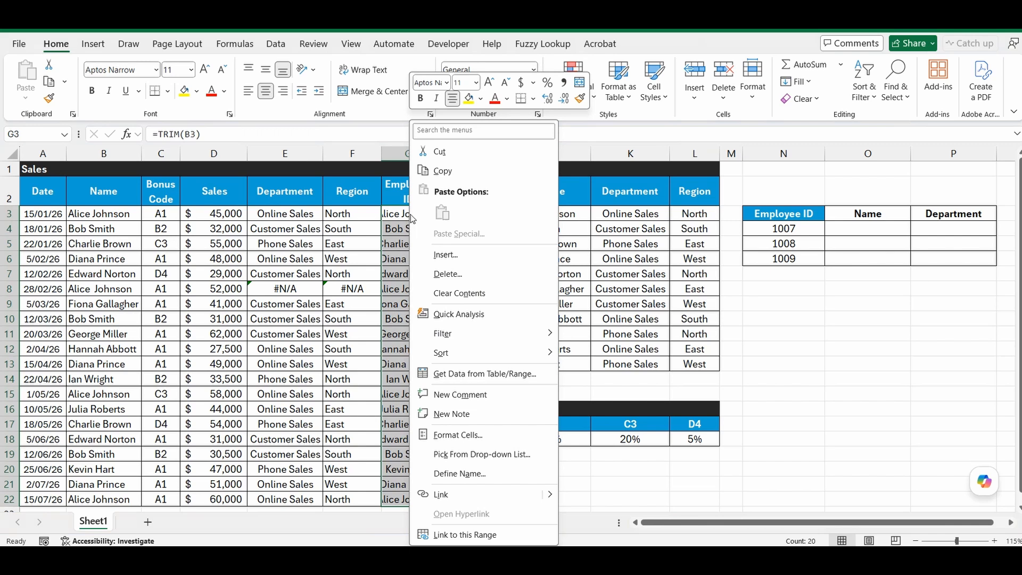
click(454, 171)
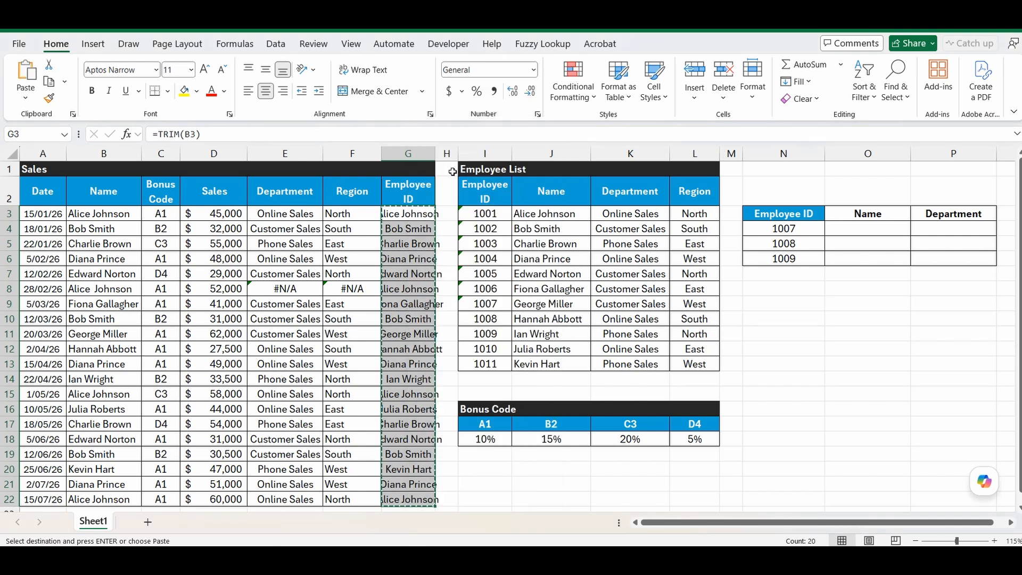
click(99, 213)
right_click(99, 212)
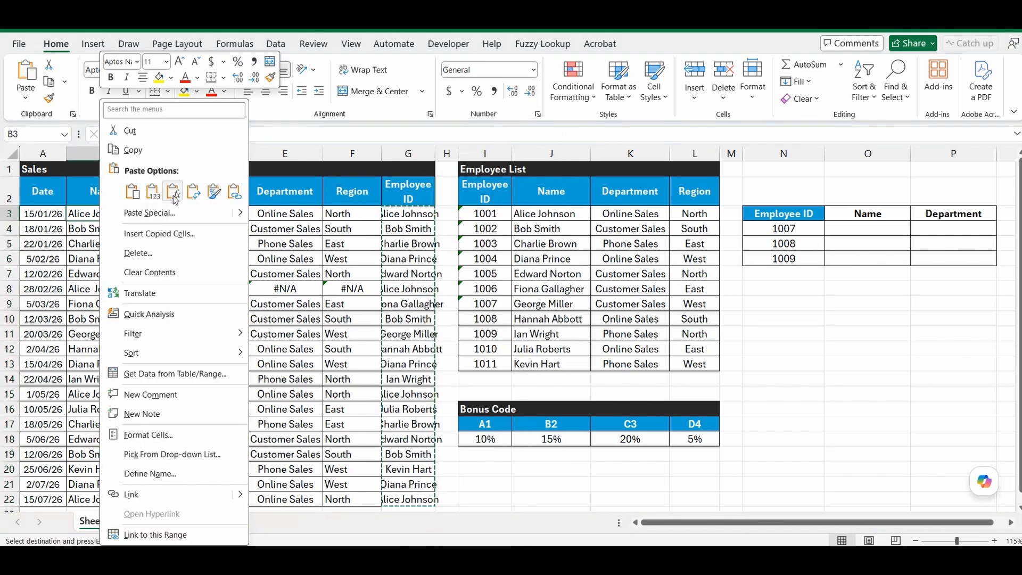
click(154, 195)
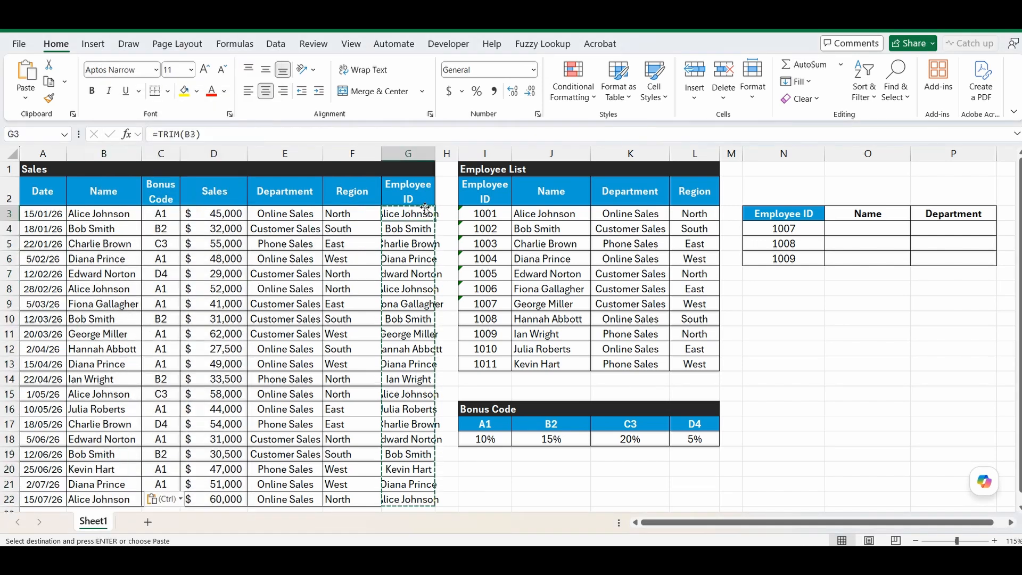
Clear the helper TRIM formulas from G3:G22.
key(ctrl+shift+Down)
key(Delete)
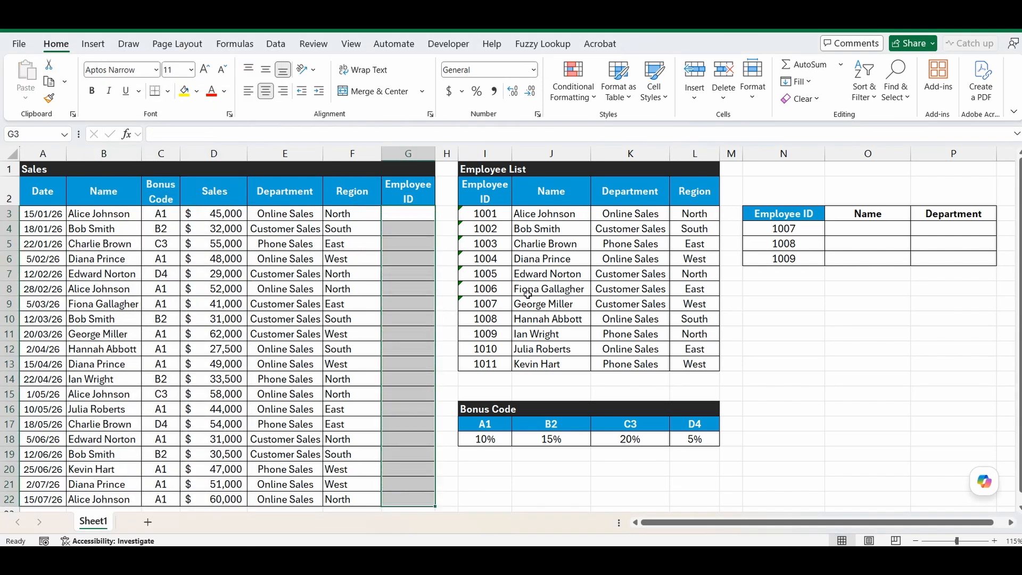
click(808, 364)
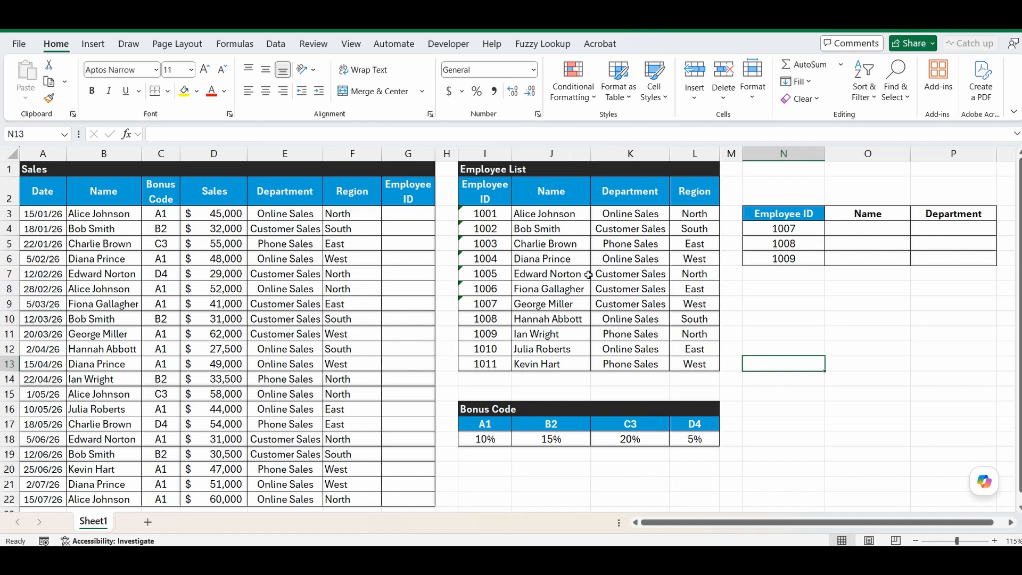
Enter =VLOOKUP(N4,$I$3:$L$13,2,0) in O4 and fill it down to O6.
click(840, 230)
text(=)
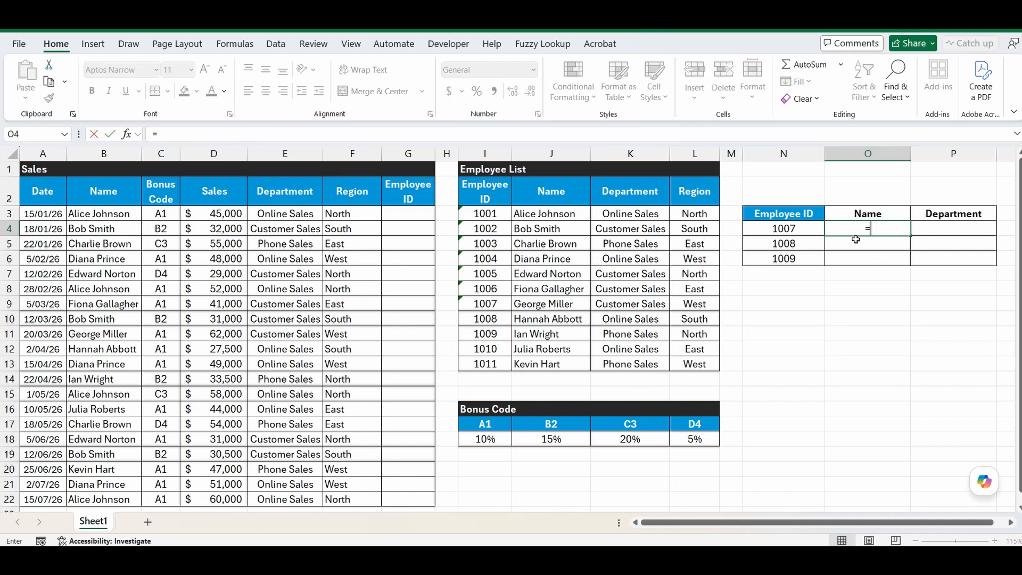
text(vlookup)
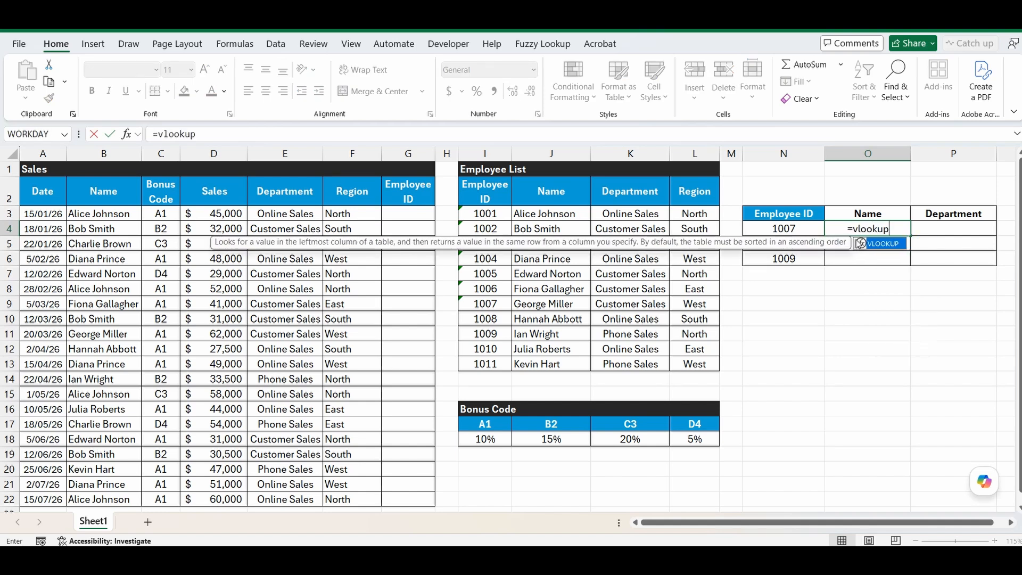
text(()
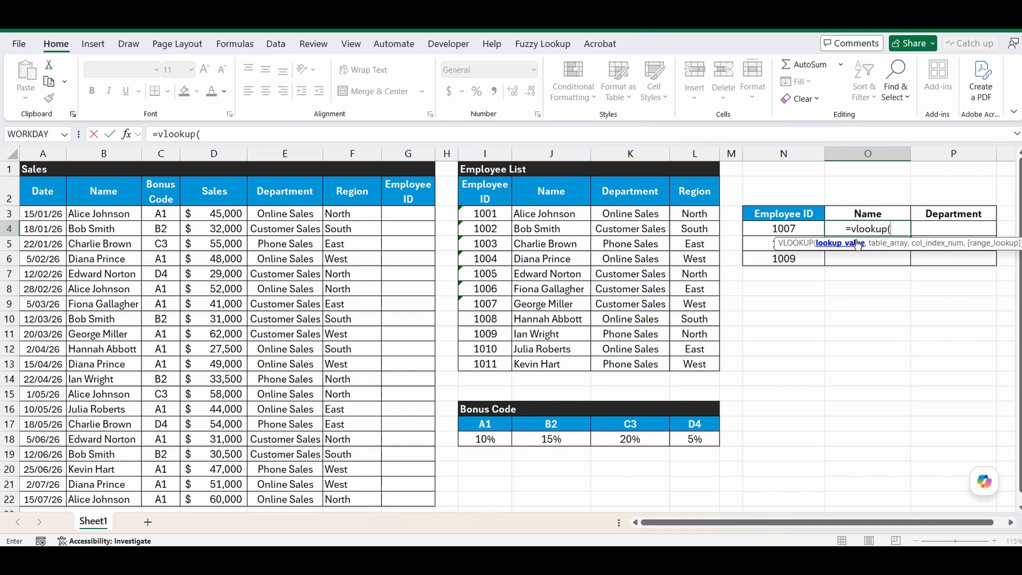
click(790, 226)
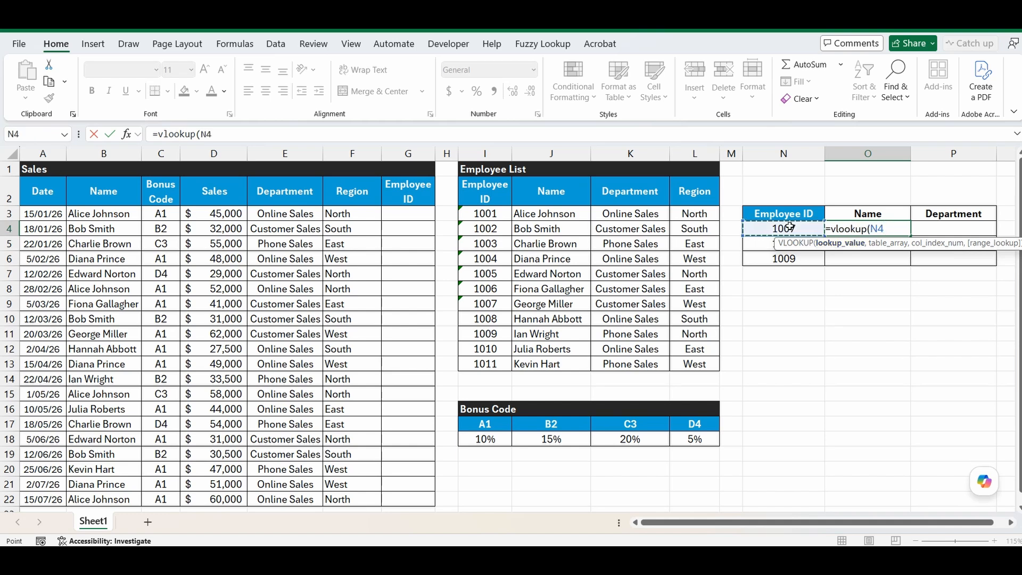
text(,)
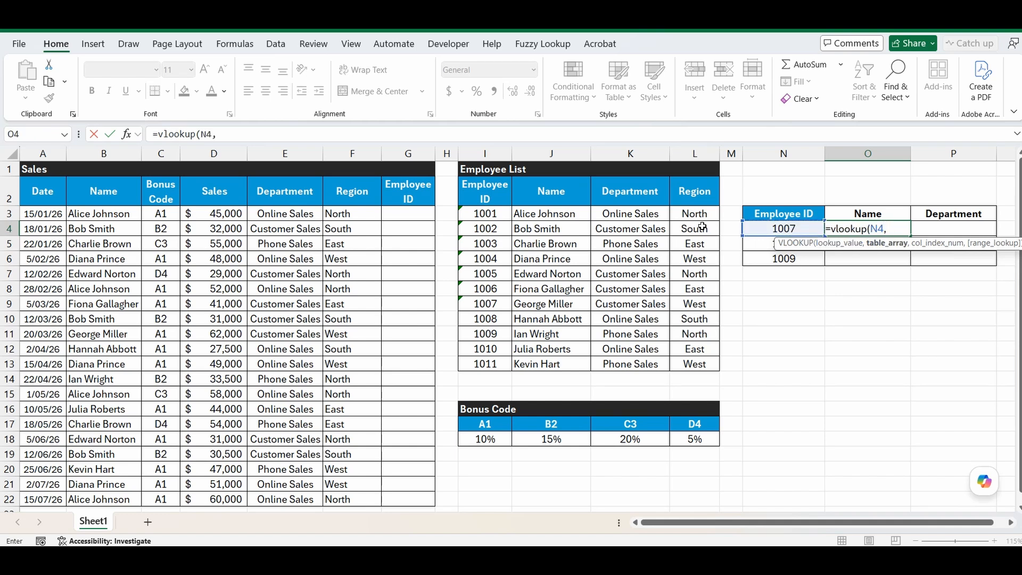
drag(469, 213, 698, 366)
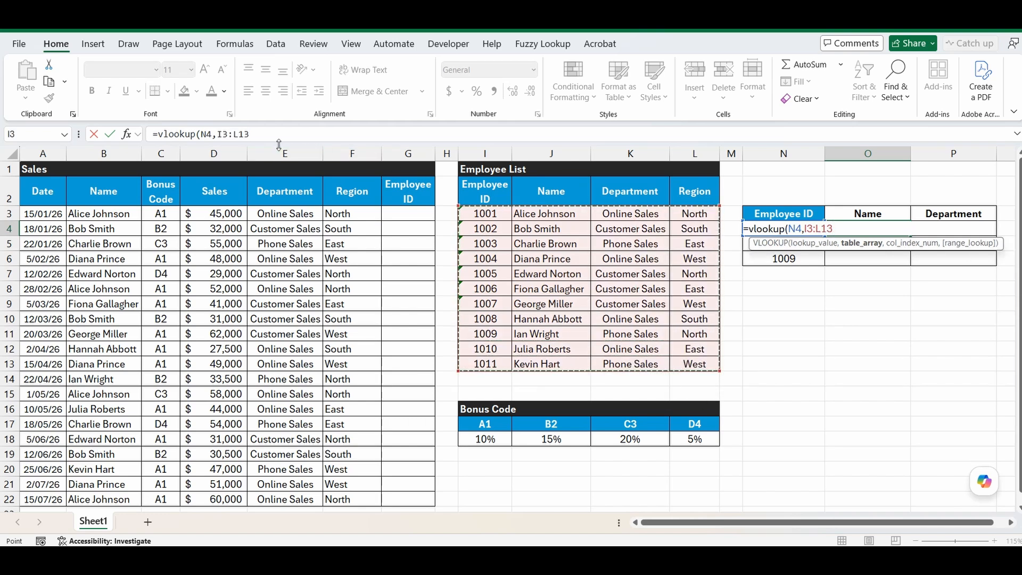
key(F4)
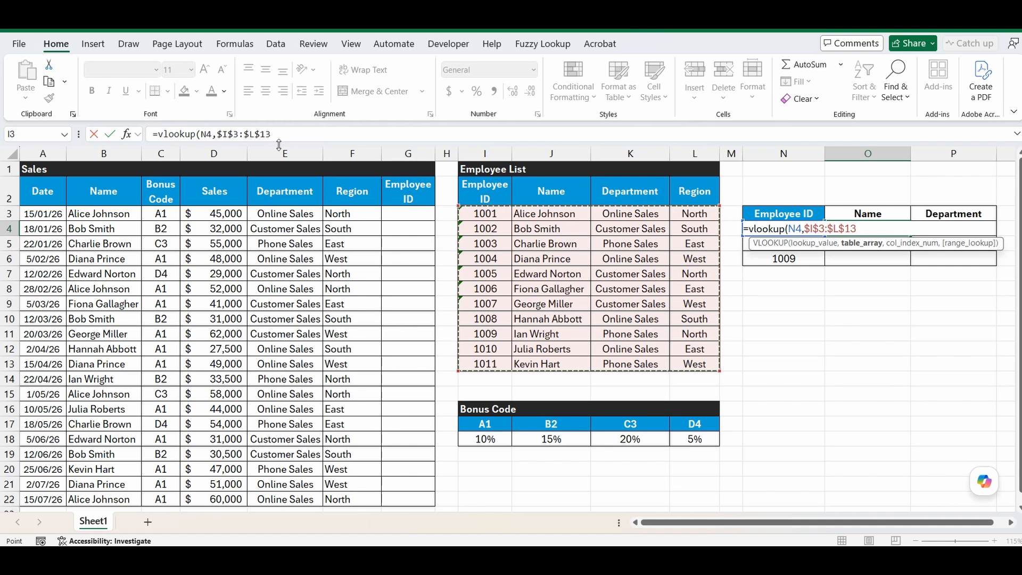
text(,)
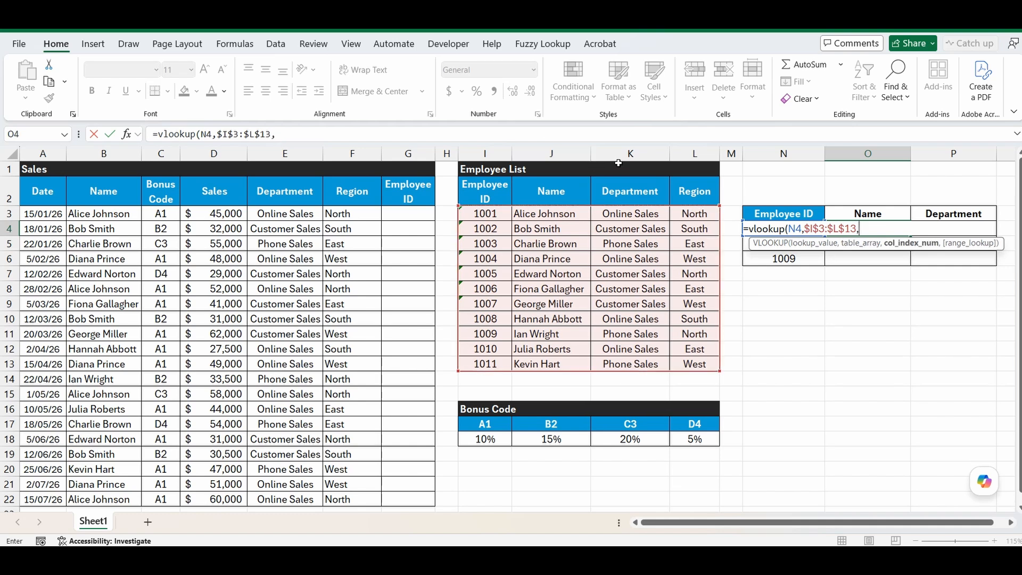
text(2,0))
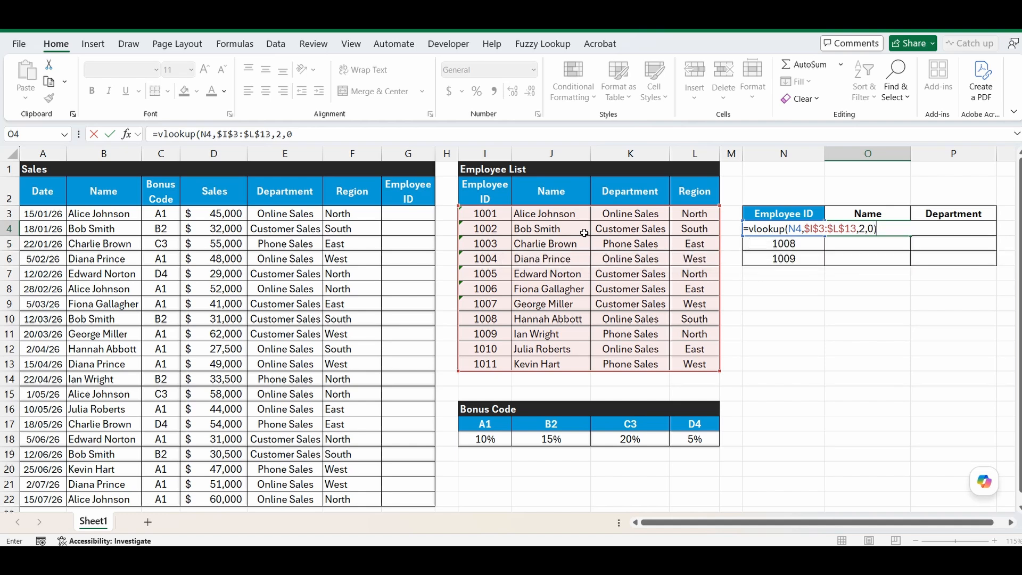
key(Return)
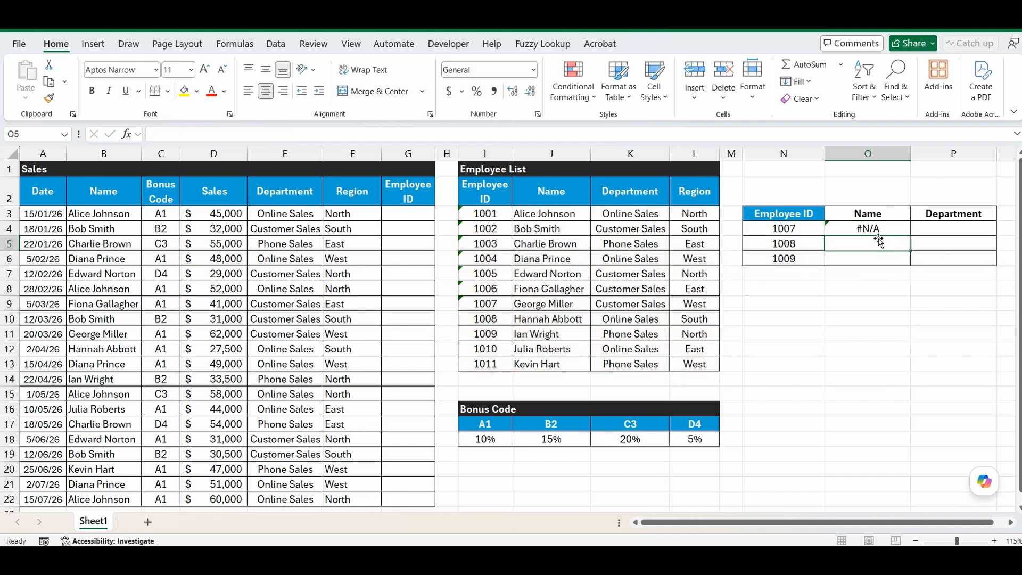
click(876, 230)
drag(911, 235, 907, 261)
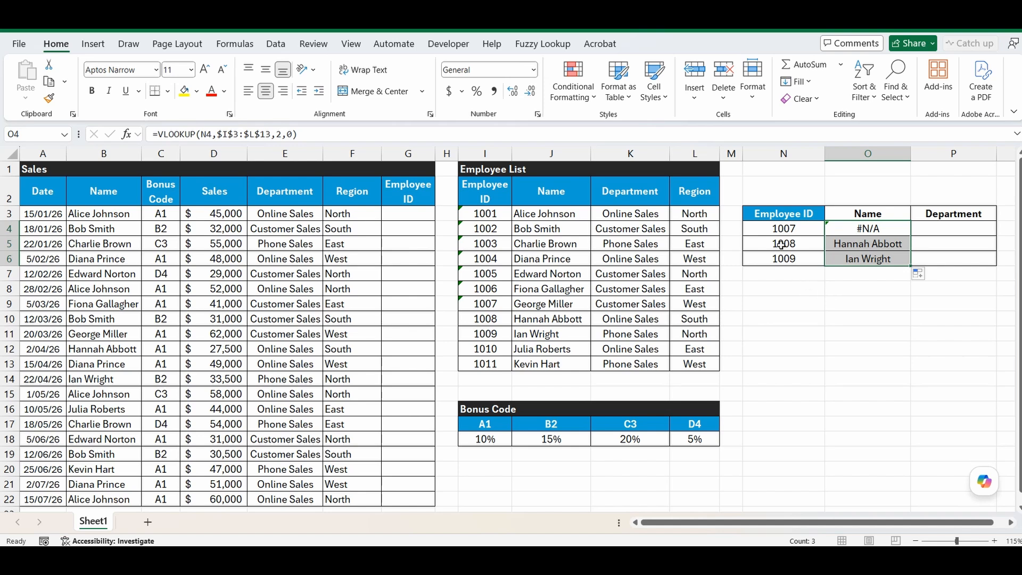
click(800, 277)
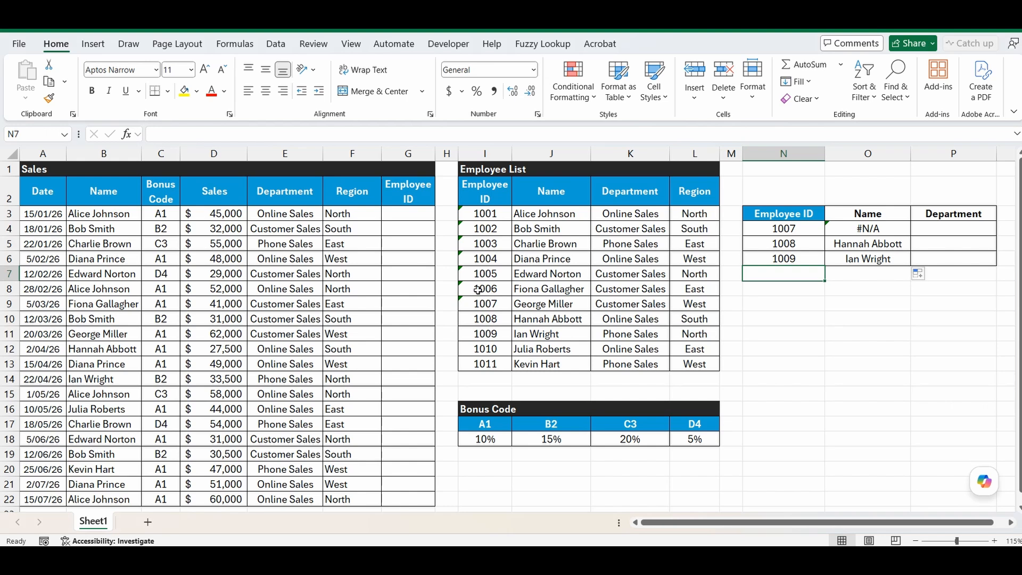
mouse_move(467, 292)
mouse_move(463, 212)
drag(480, 228, 489, 288)
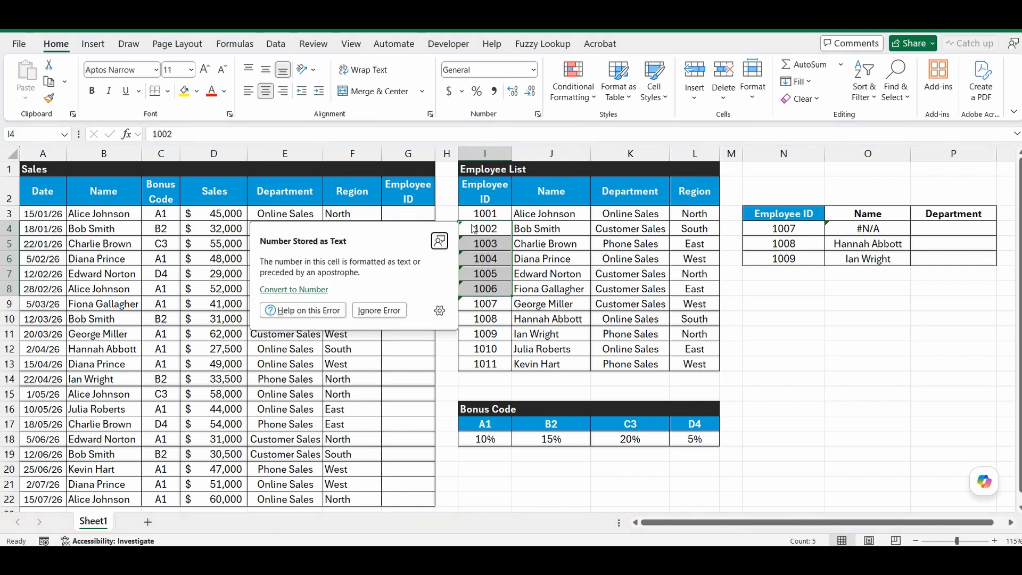
drag(484, 229, 479, 363)
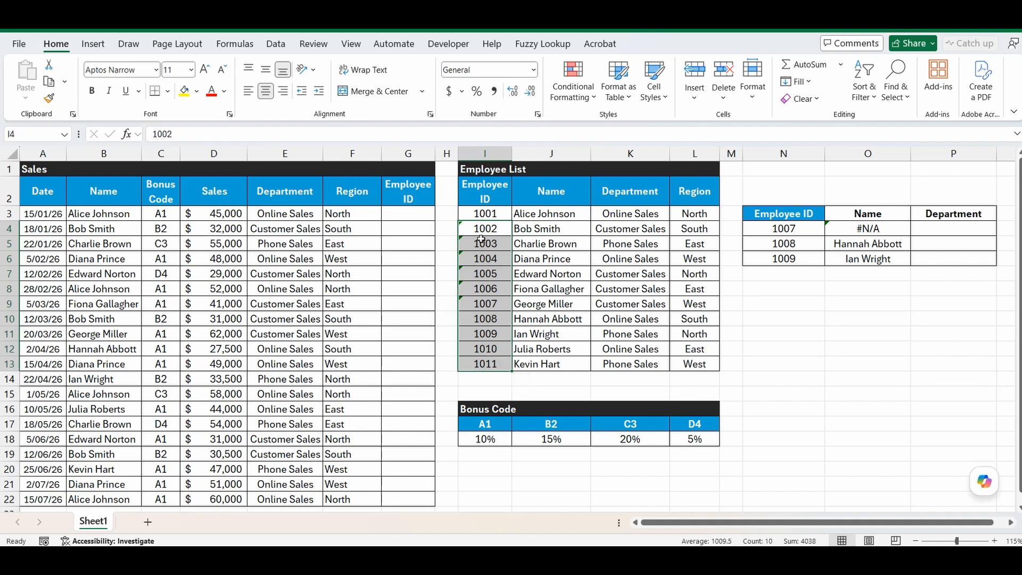
click(533, 70)
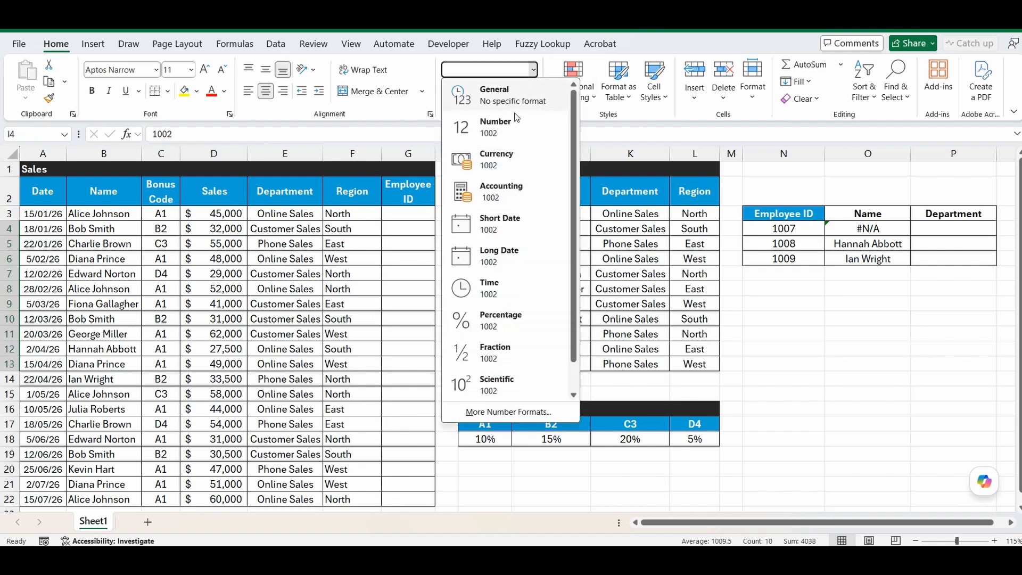
click(500, 124)
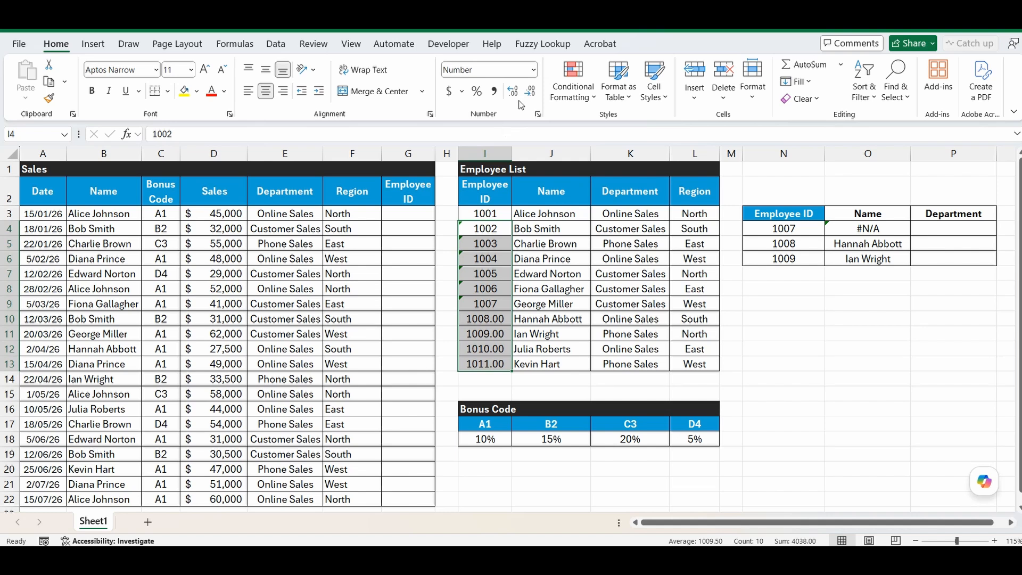
click(531, 67)
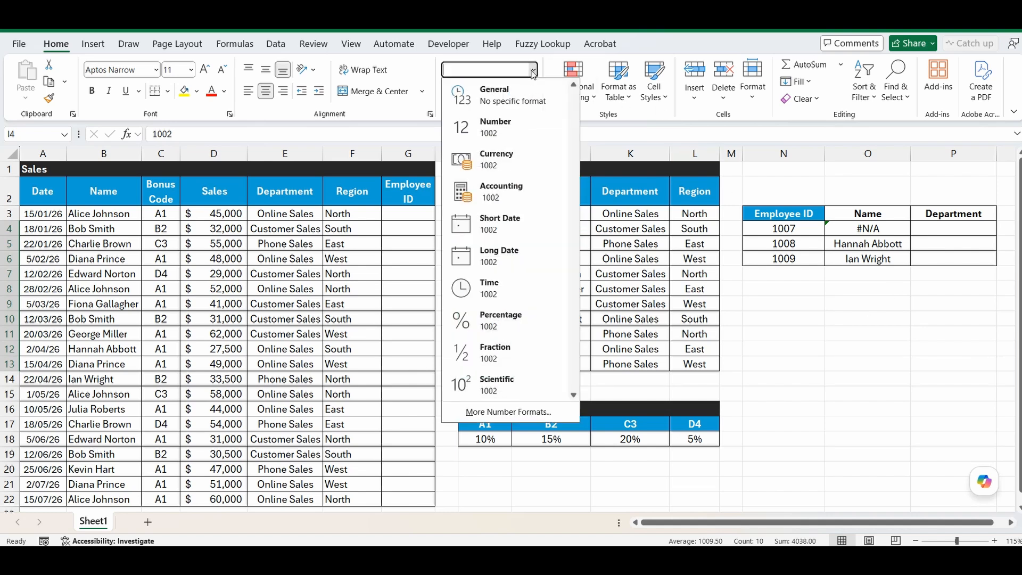
click(492, 89)
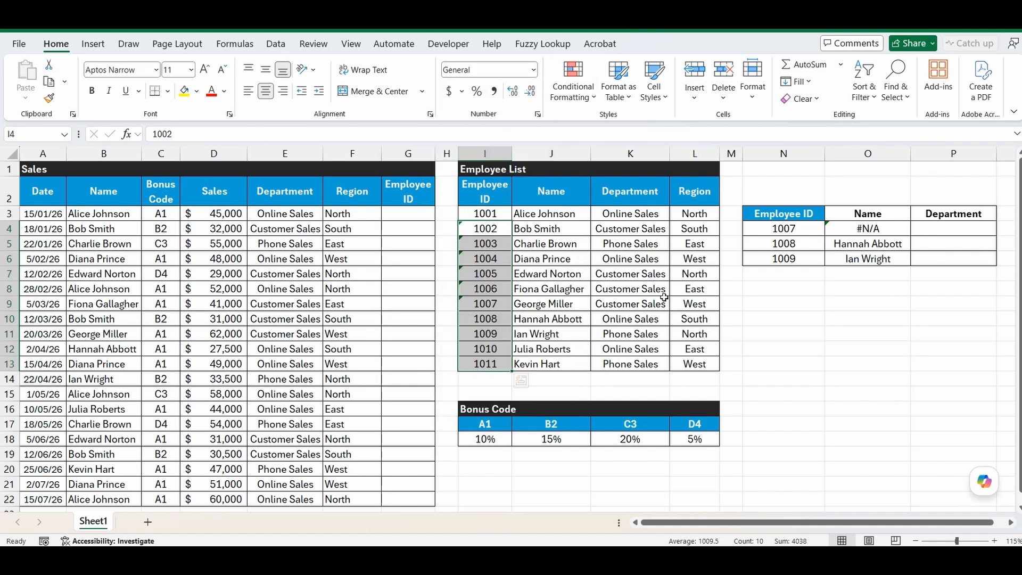
click(486, 330)
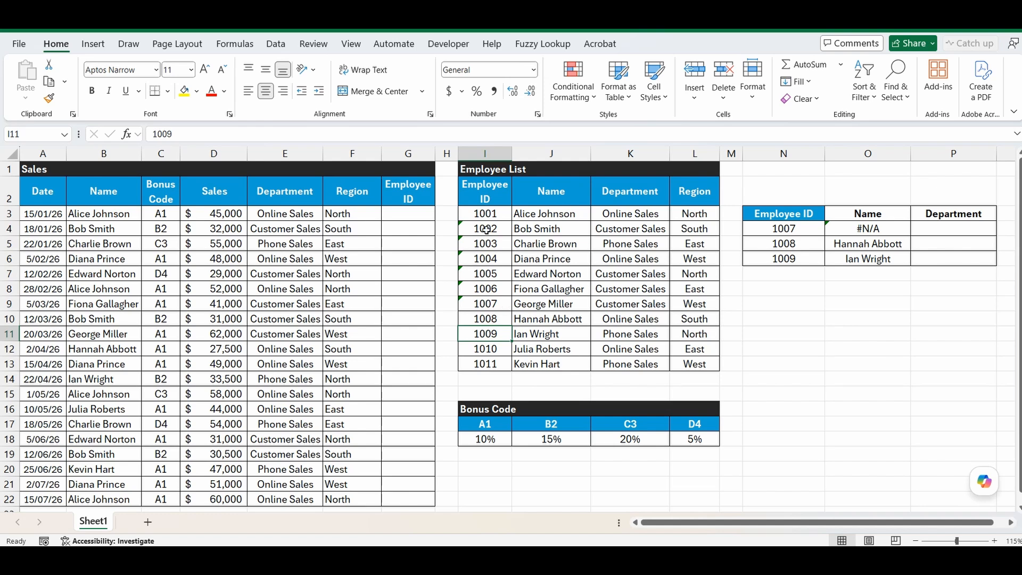
Convert the text-stored Employee IDs in I4:I13 to numbers with Text to Columns.
drag(486, 230, 486, 366)
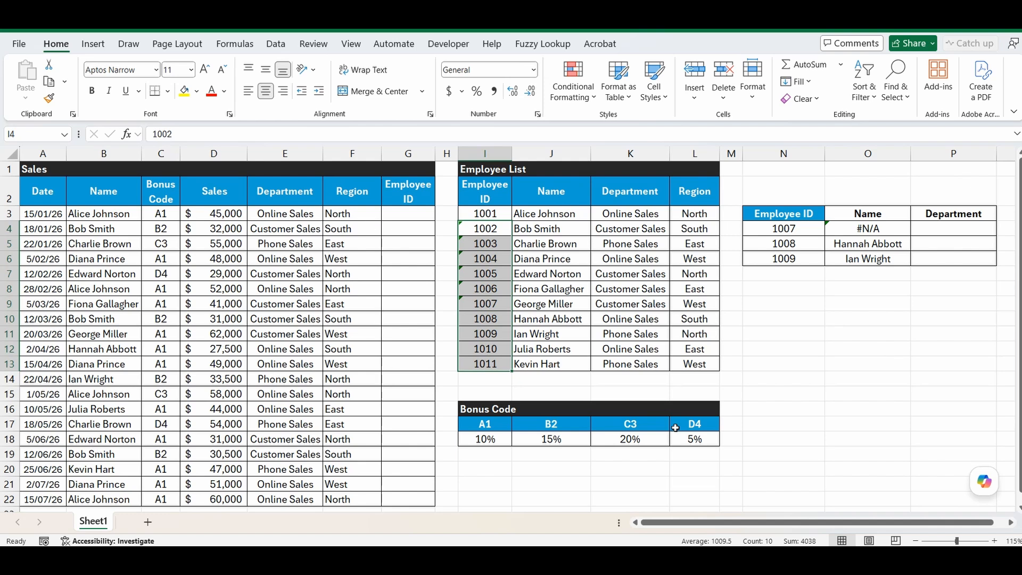
click(275, 46)
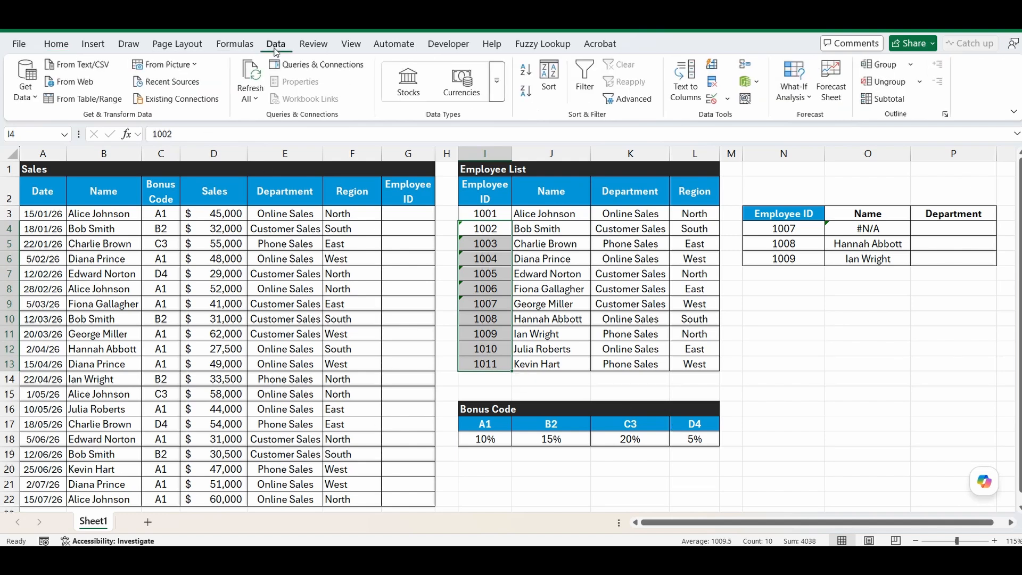
click(685, 80)
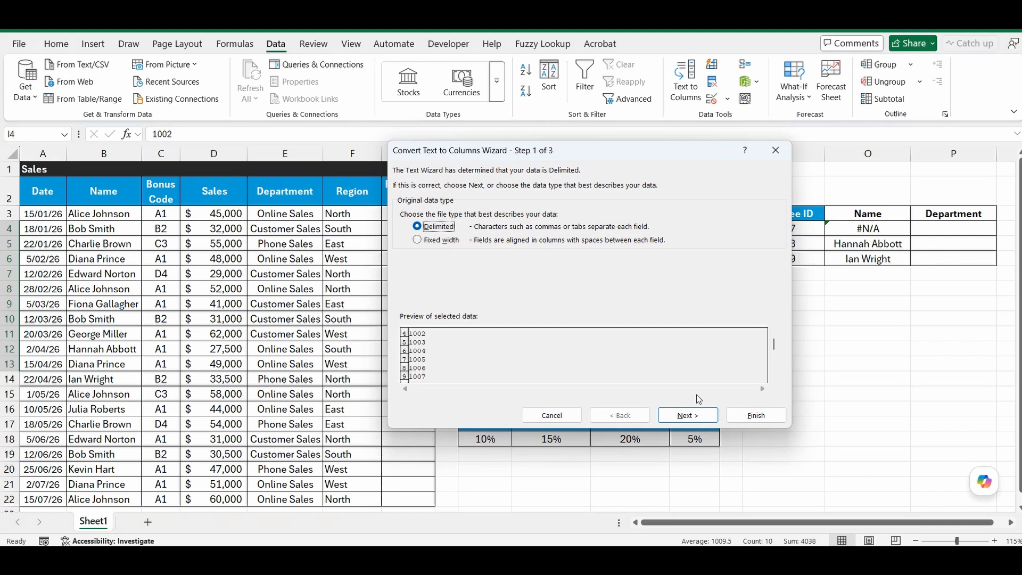
click(756, 416)
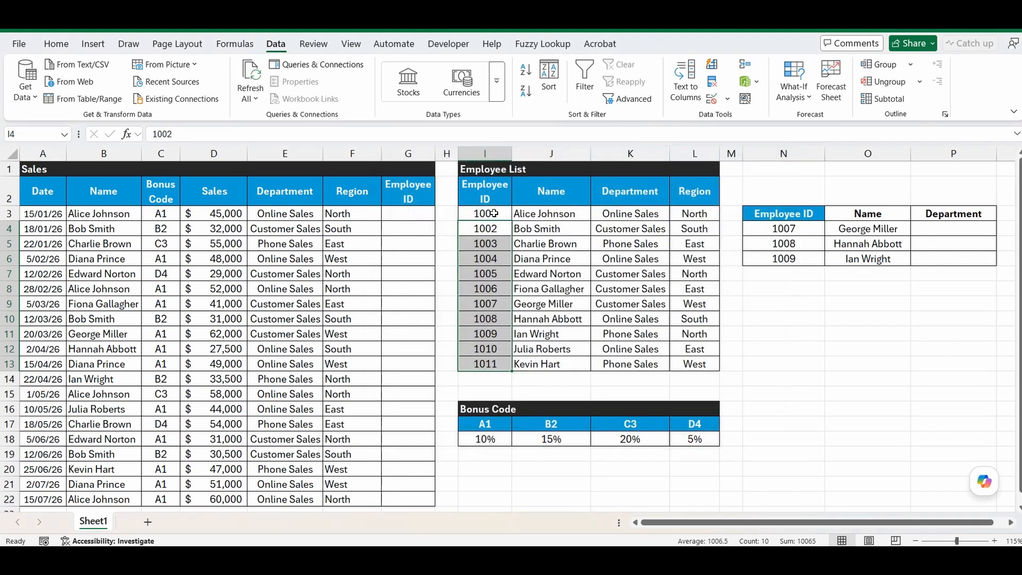
Check the converted Employee ID column and the side-table lookup IDs 1007–1009.
drag(485, 213, 485, 366)
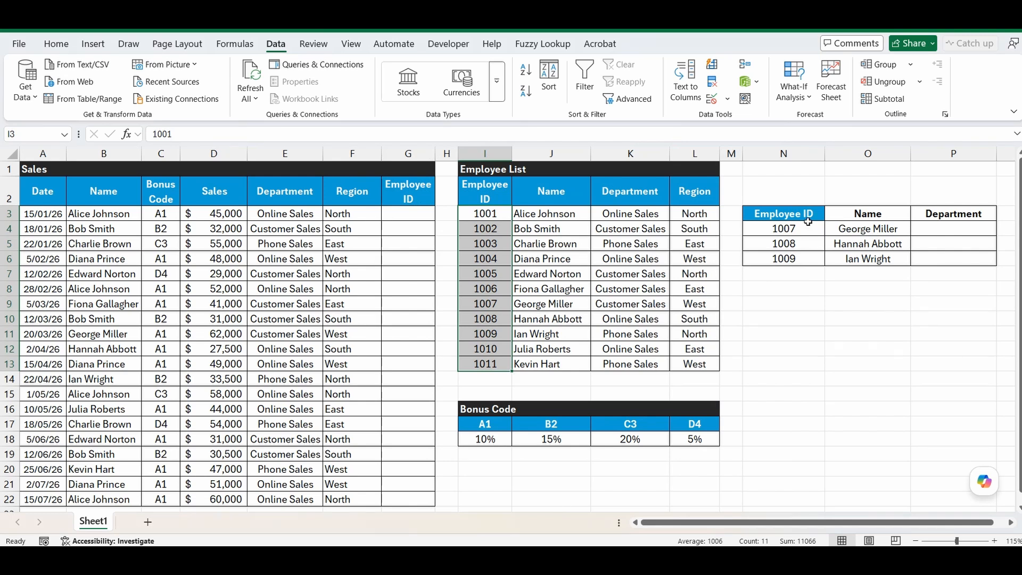
drag(808, 228, 802, 260)
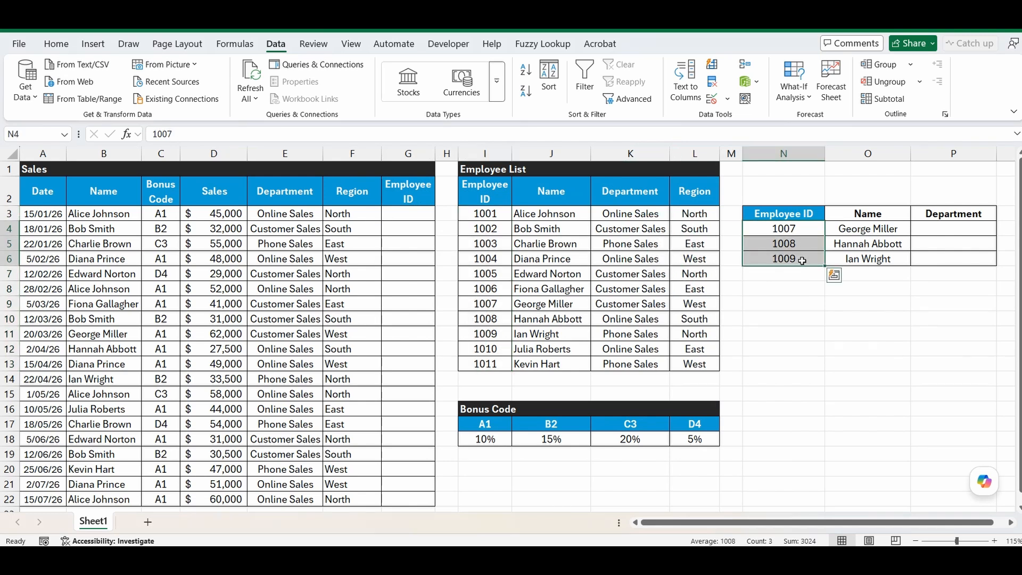
drag(481, 215, 484, 363)
click(788, 317)
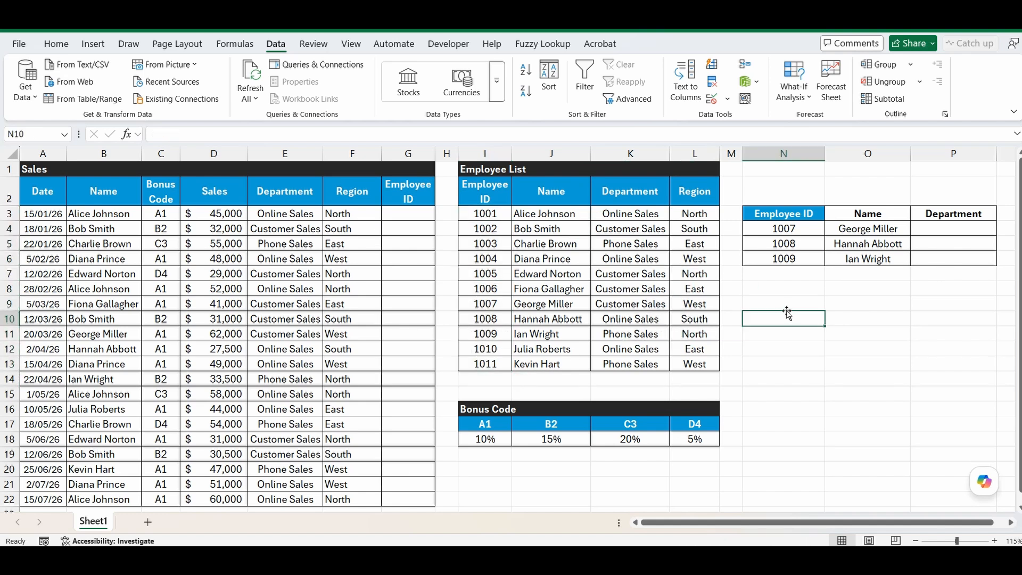